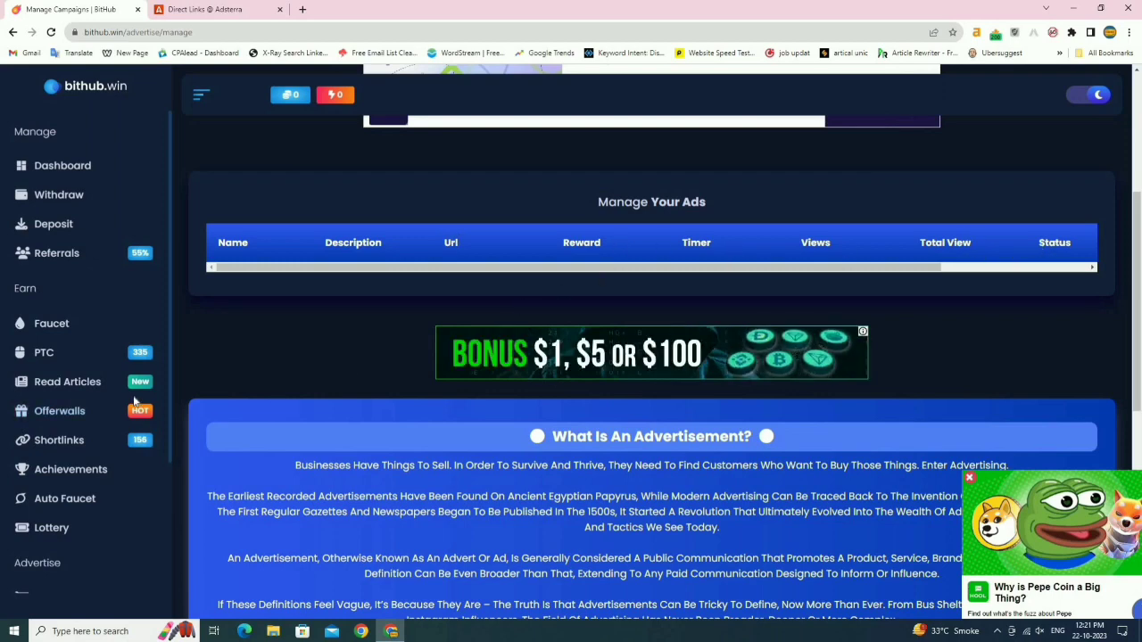
- Open the Shortlinks page and visit the RS Short link
scroll(129, 352, down, 2)
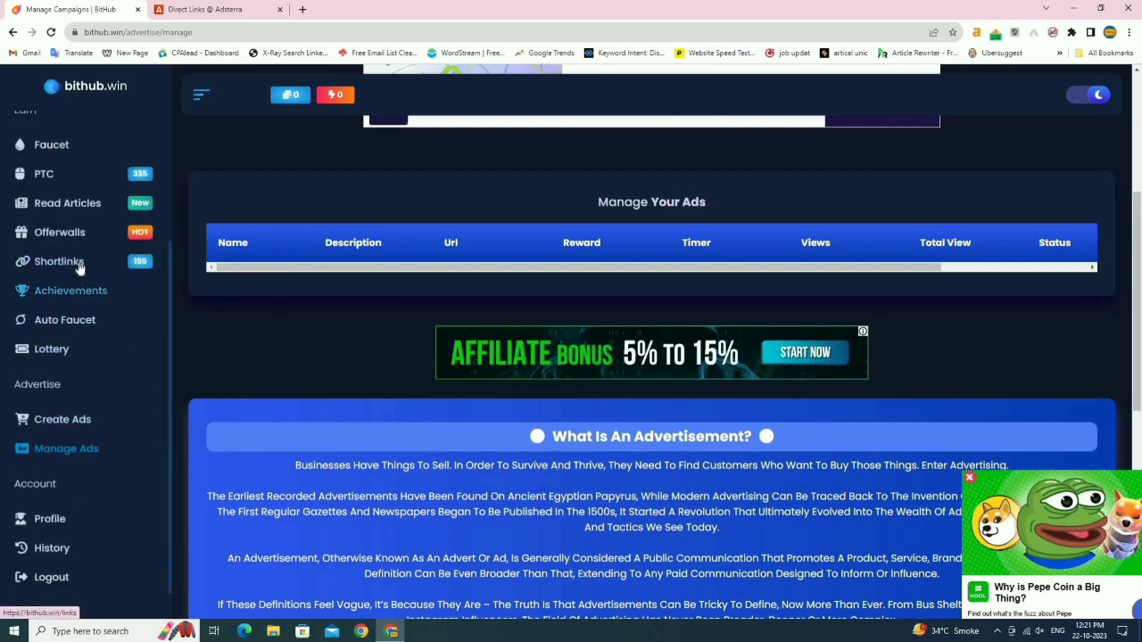
click(118, 268)
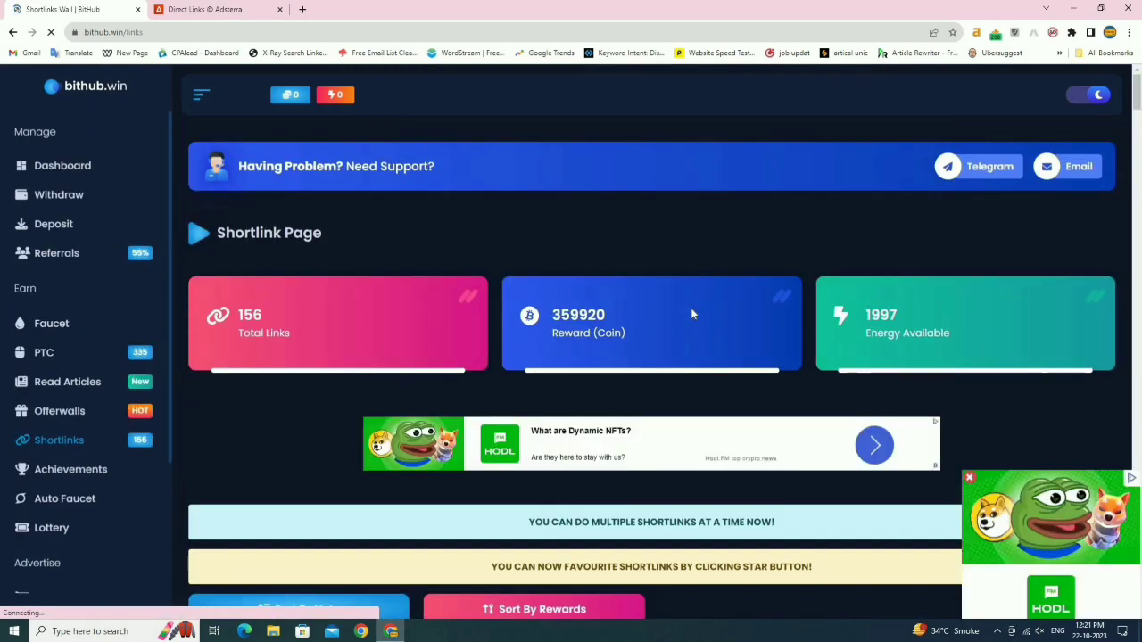
scroll(453, 369, down, 3)
scroll(442, 401, down, 2)
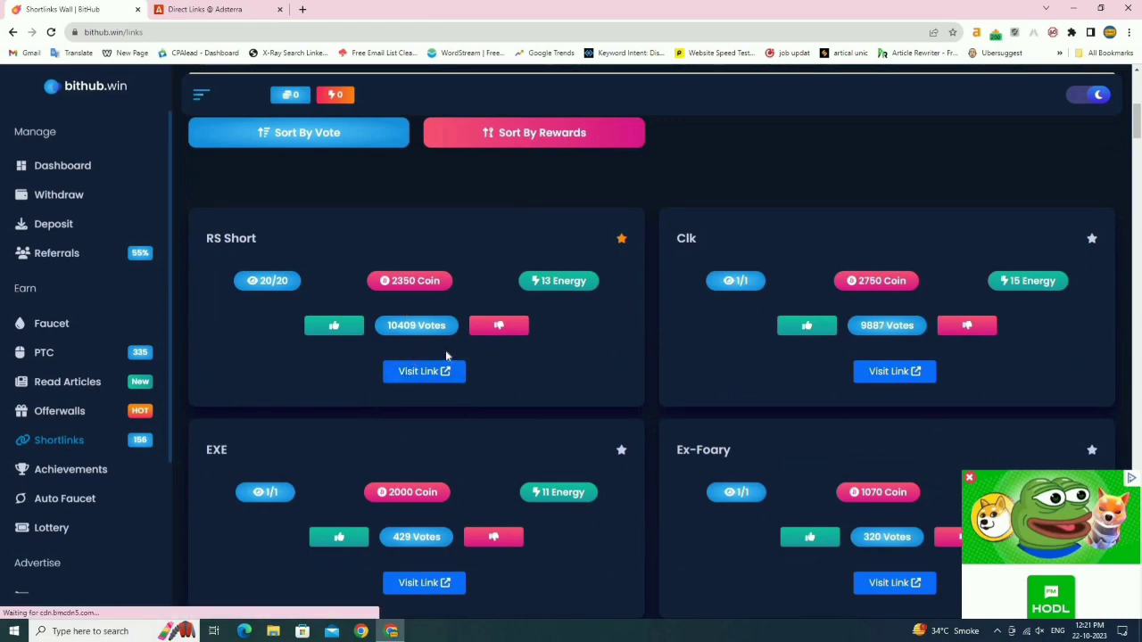
scroll(473, 361, down, 1)
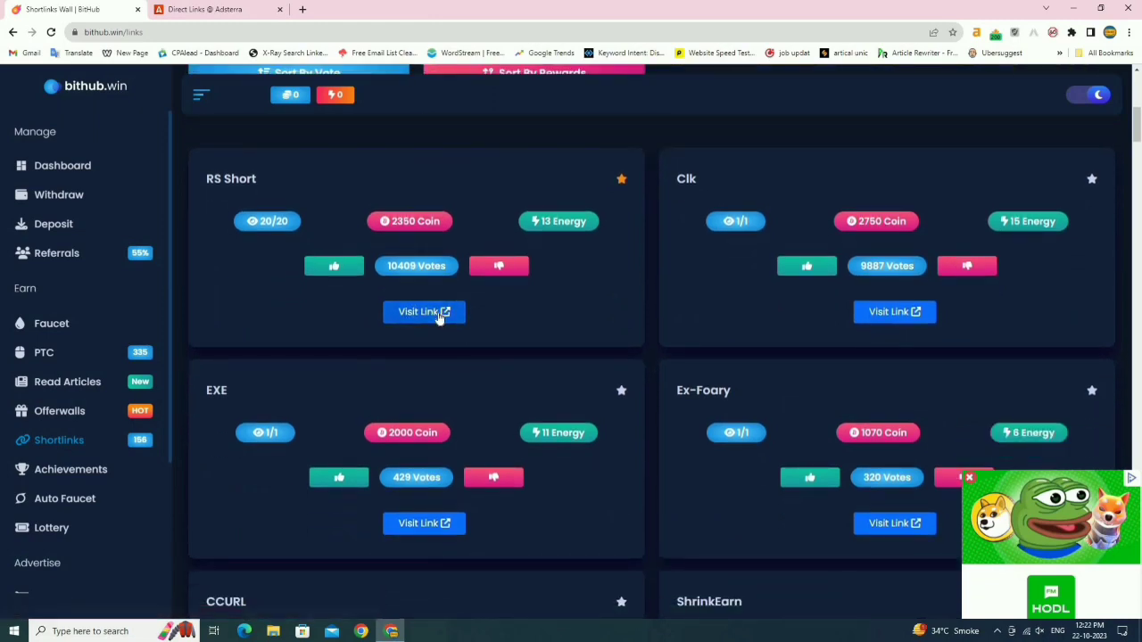
click(437, 317)
- Visit the Farmicrop paid-to-click ad and close the extra Cryptology and RShostinginfo tabs
scroll(448, 397, down, 3)
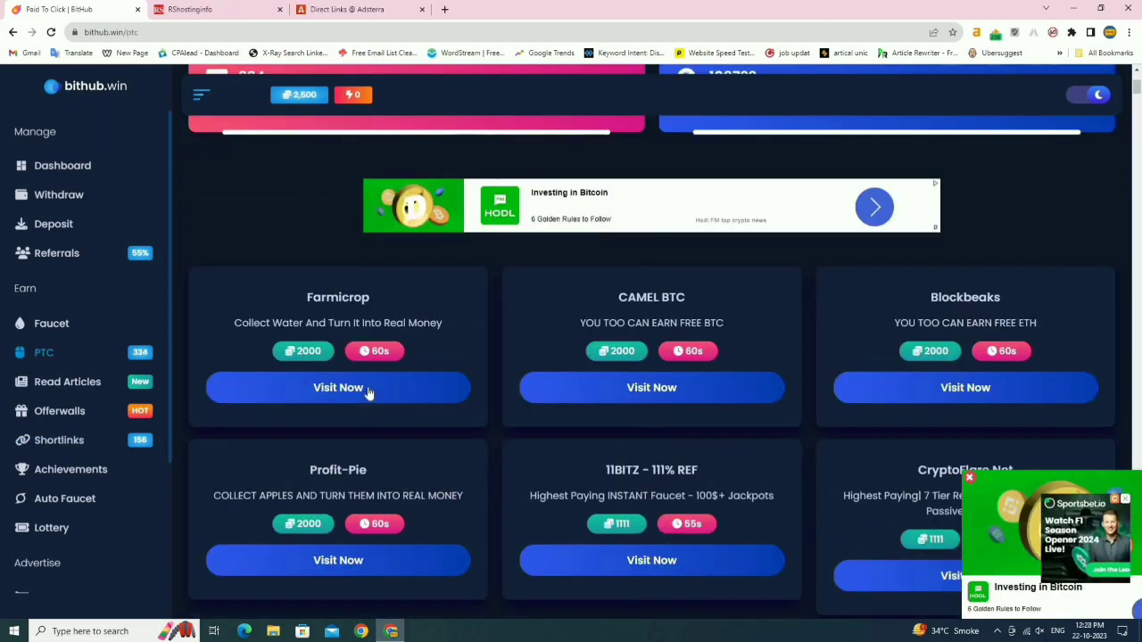
click(379, 400)
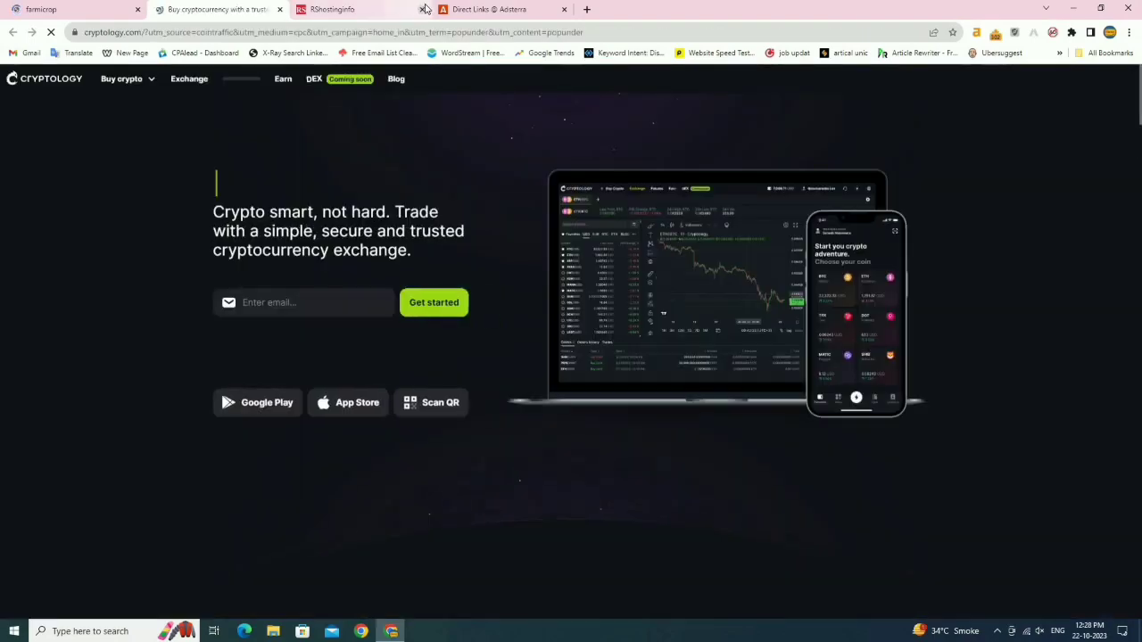
click(416, 12)
click(422, 9)
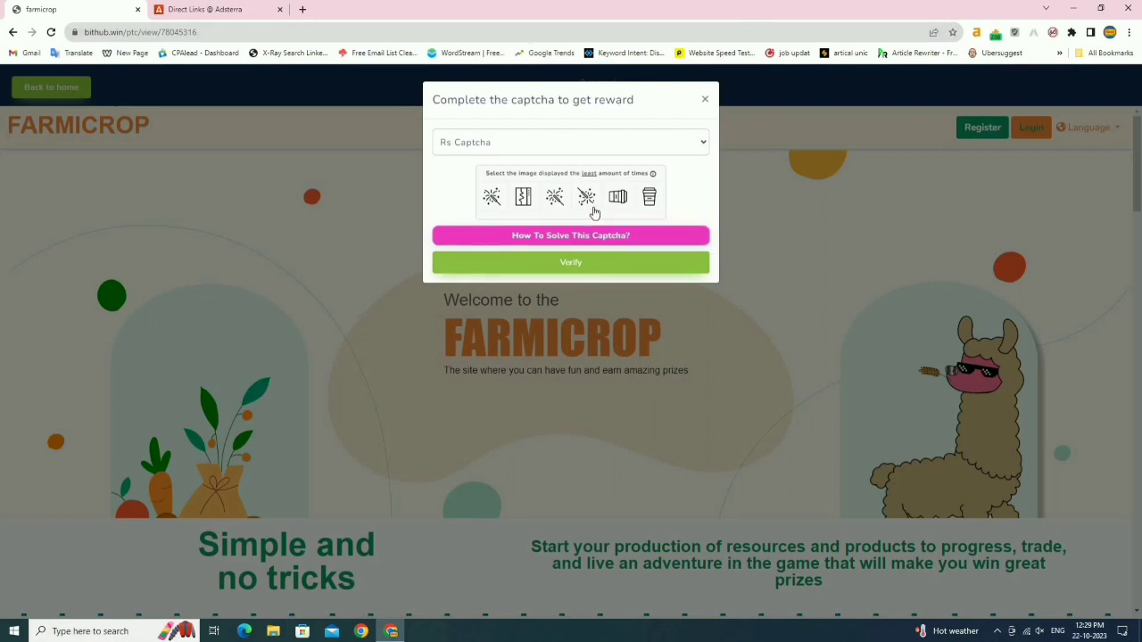
- Verify the Farmicrop ad's captcha with the least-displayed image, then close the advertiser's tab and the reward message
click(524, 205)
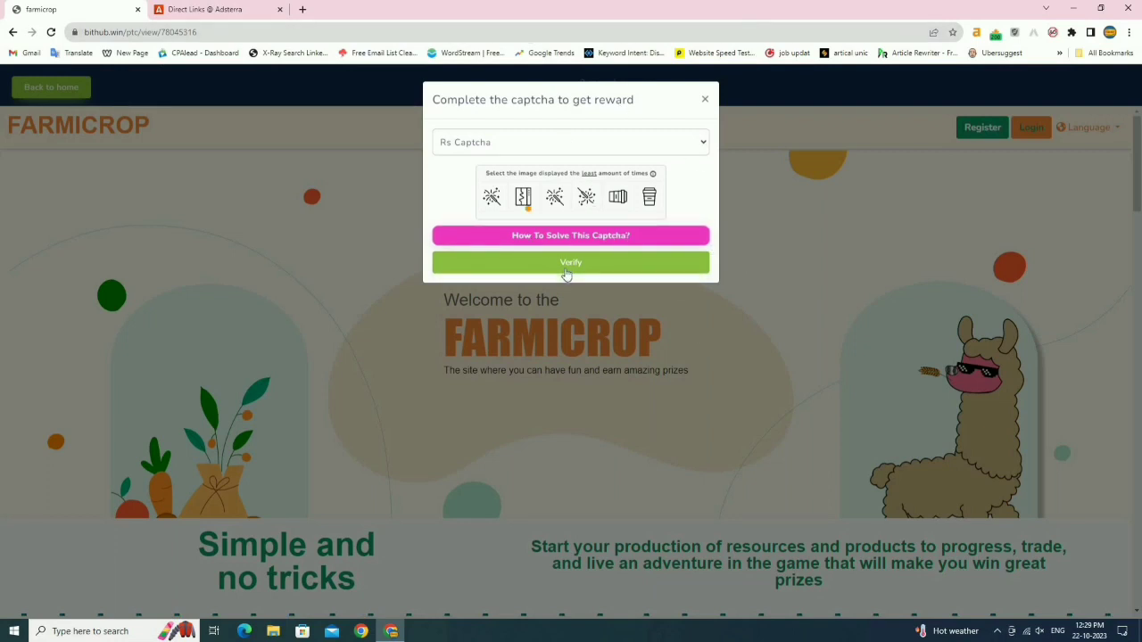
click(564, 273)
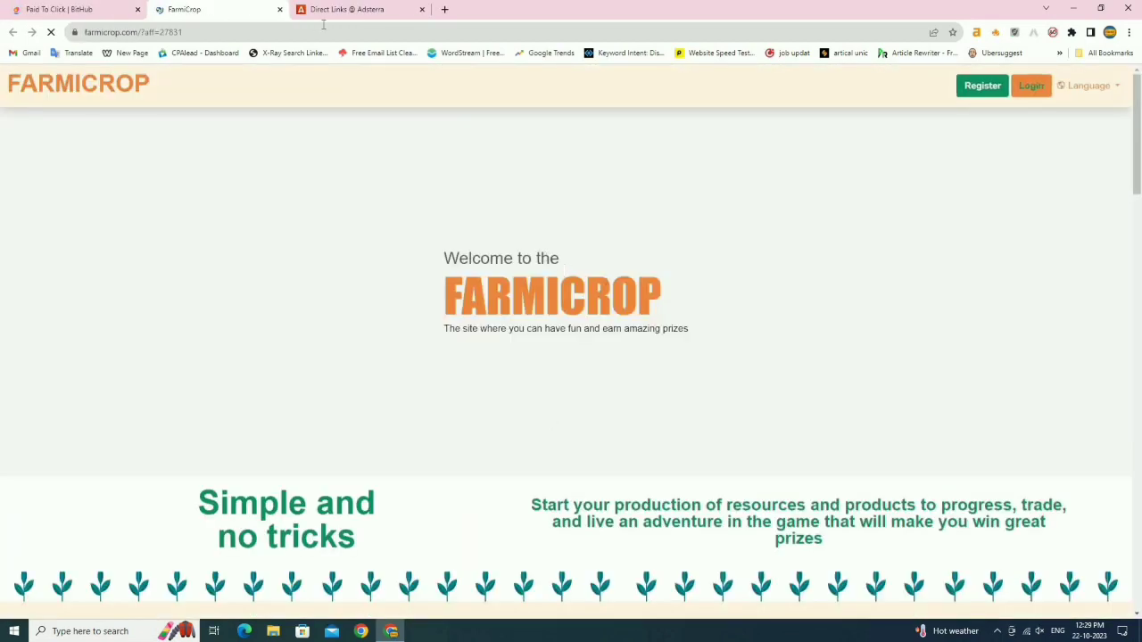
click(279, 10)
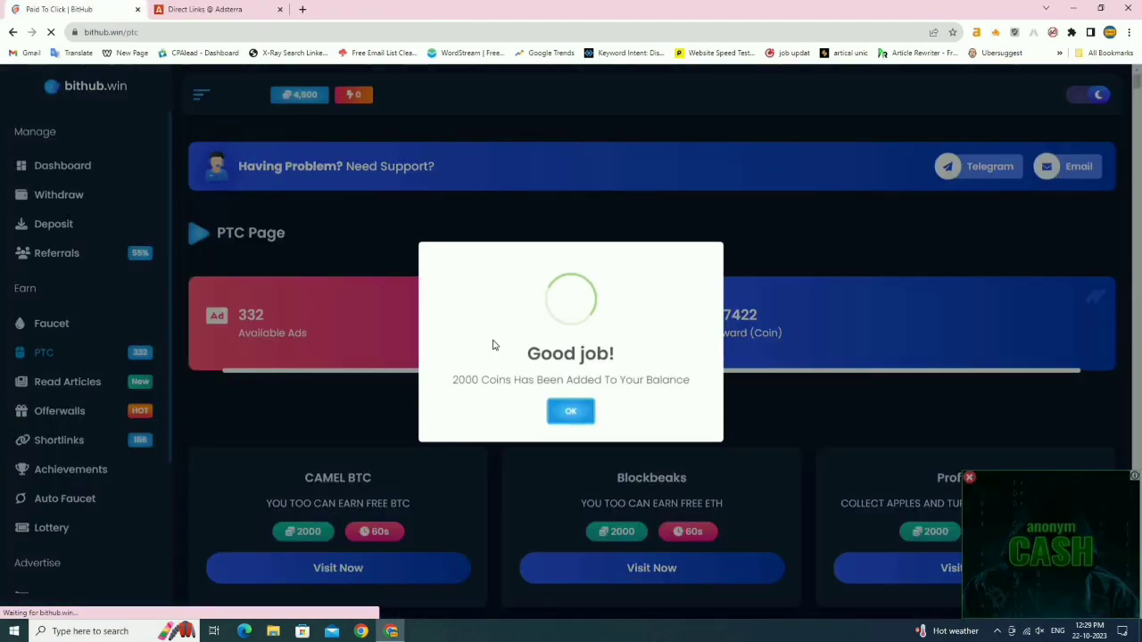
click(567, 414)
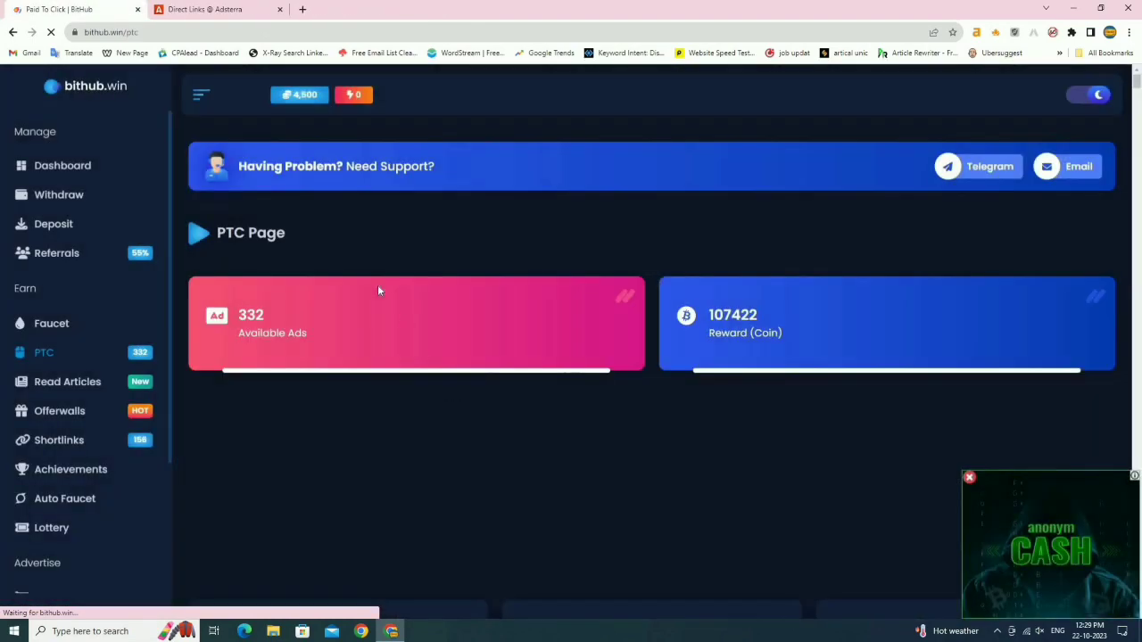
- Open the BitHub dashboard and check the account's coin balance, energy and referrals
click(119, 180)
scroll(349, 280, down, 2)
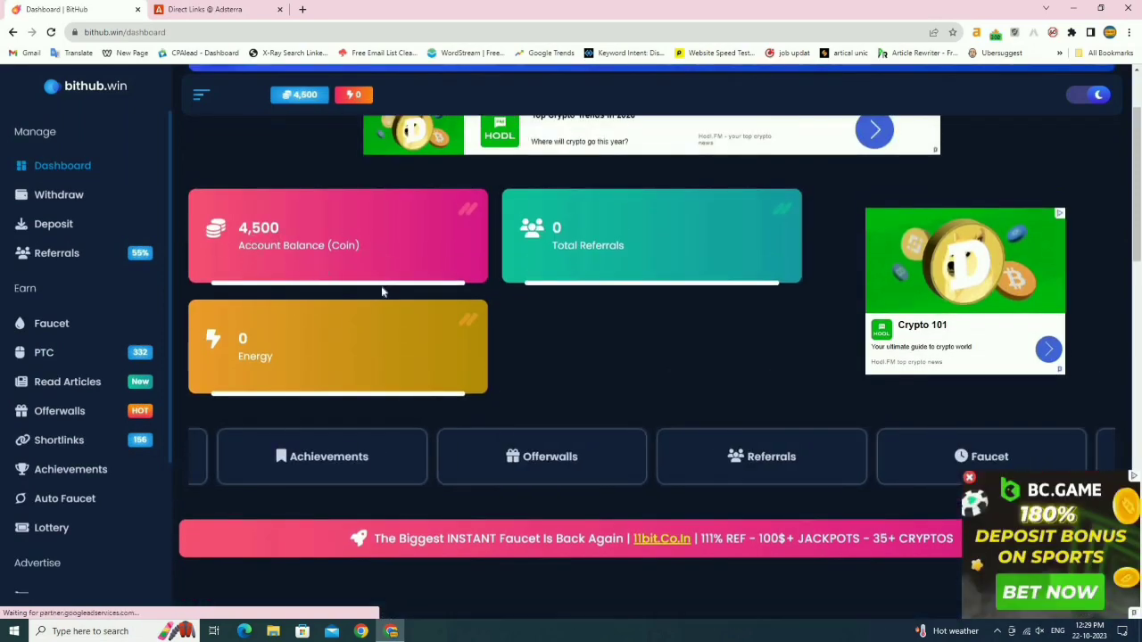
scroll(382, 430, up, 2)
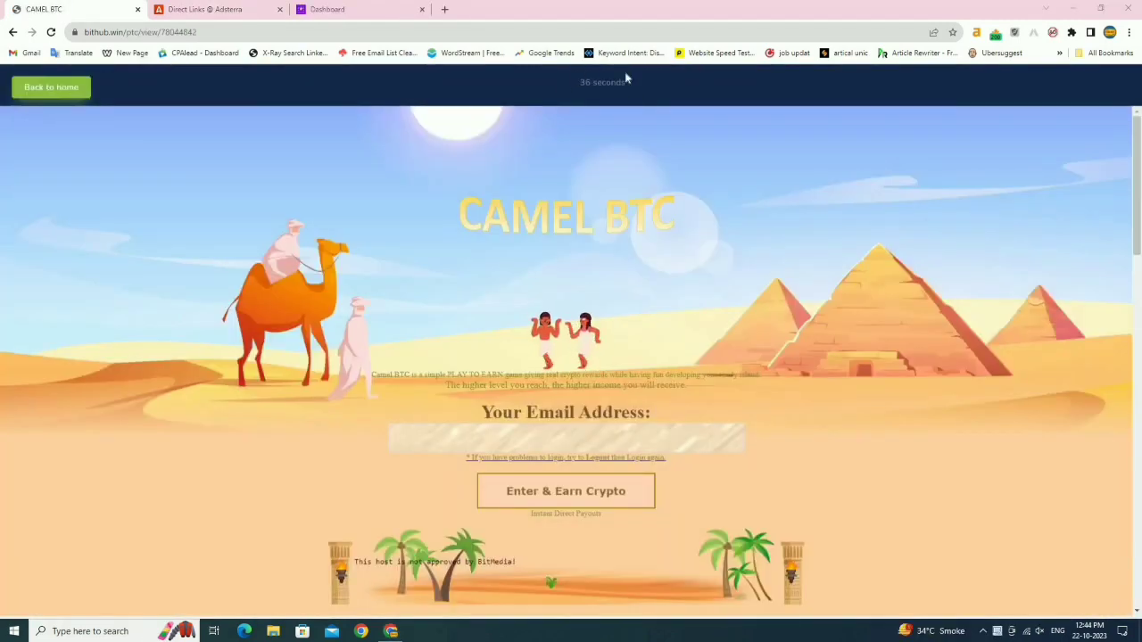
- Switch to InstantLinks and copy the short URL of the fDx8hK0h link from the managed links
click(353, 8)
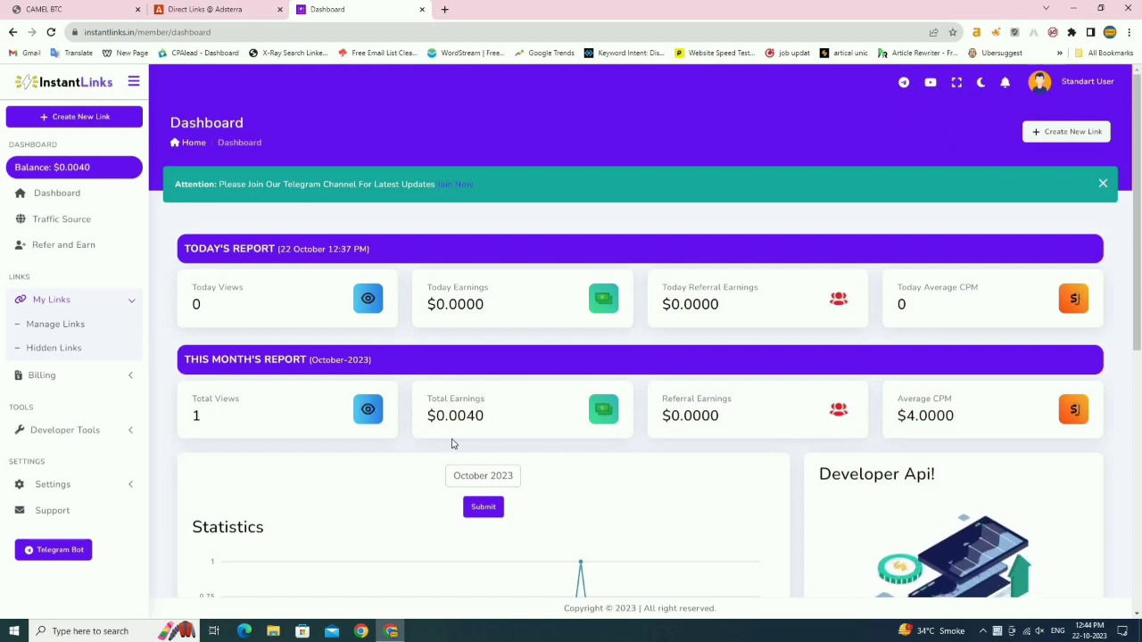
drag(467, 415, 486, 424)
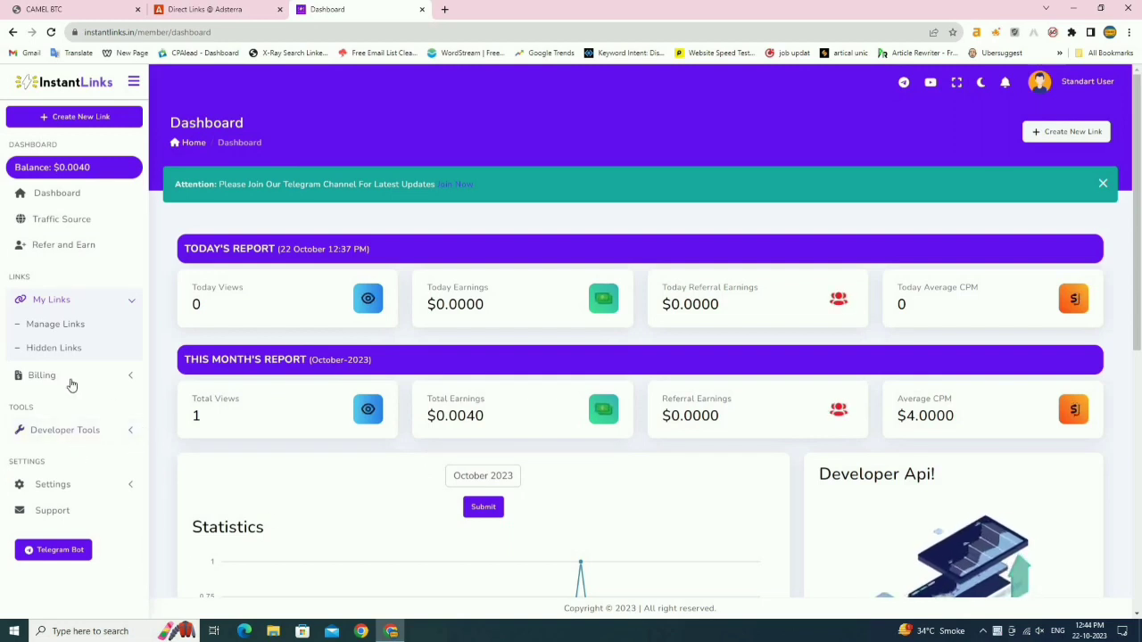
click(68, 331)
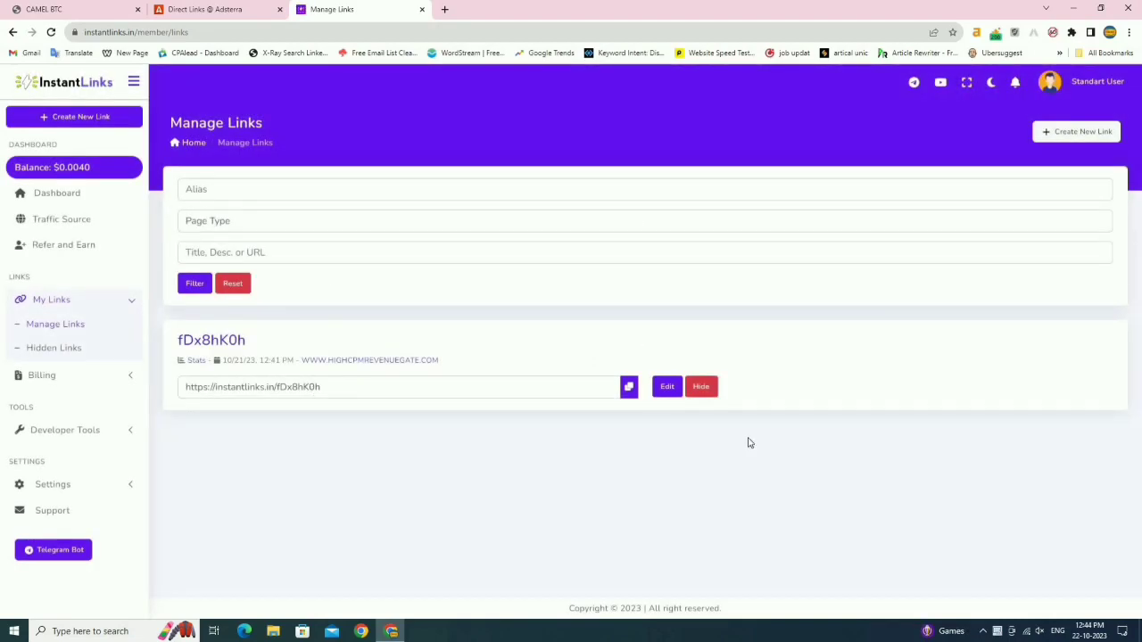
click(628, 386)
- Switch back to BitHub and open the Shortlinks page
click(89, 10)
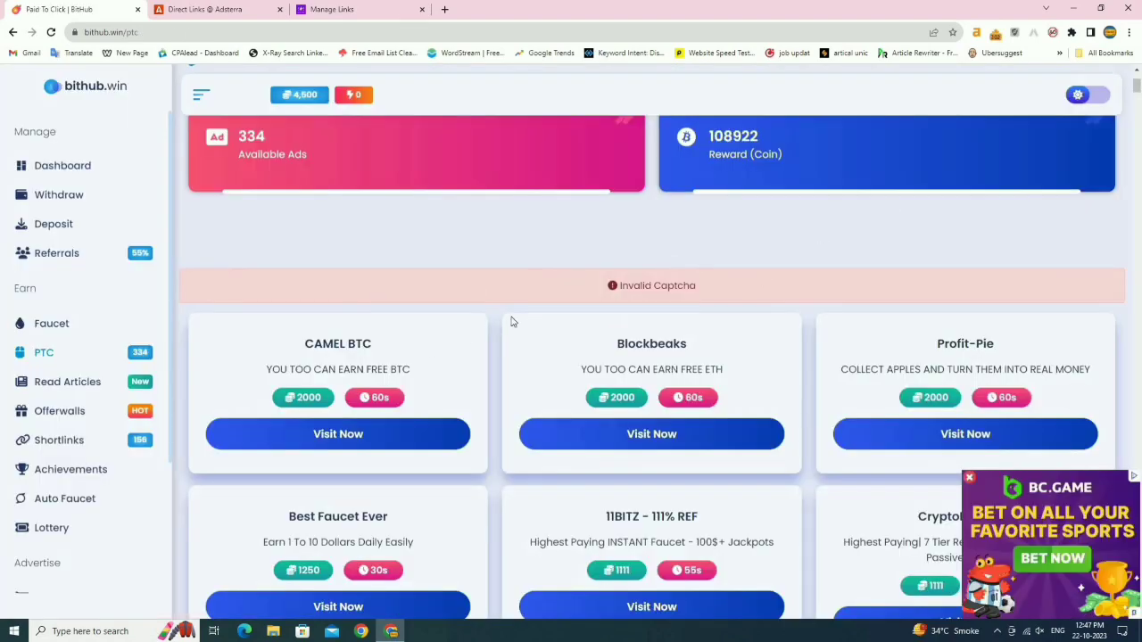
scroll(291, 374, down, 2)
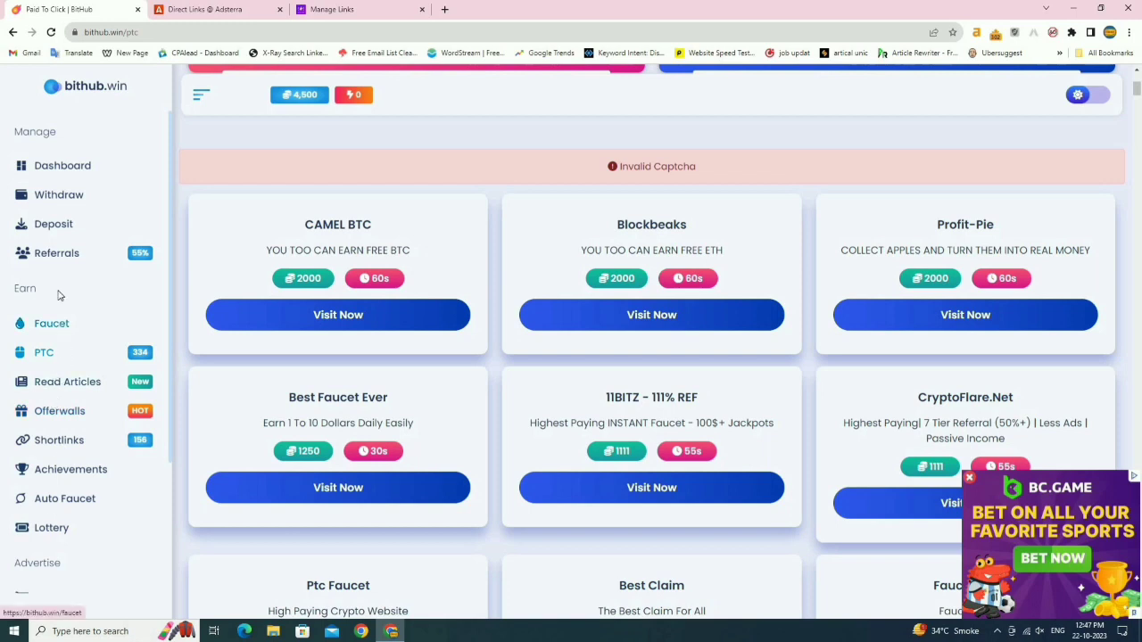
scroll(56, 289, down, 3)
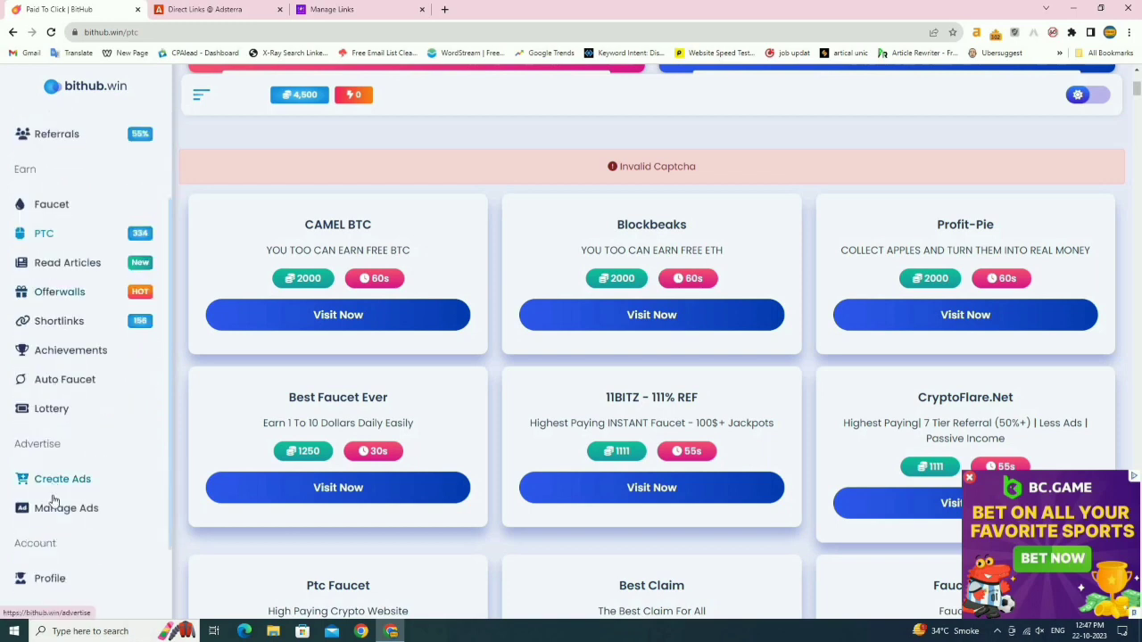
scroll(53, 503, down, 1)
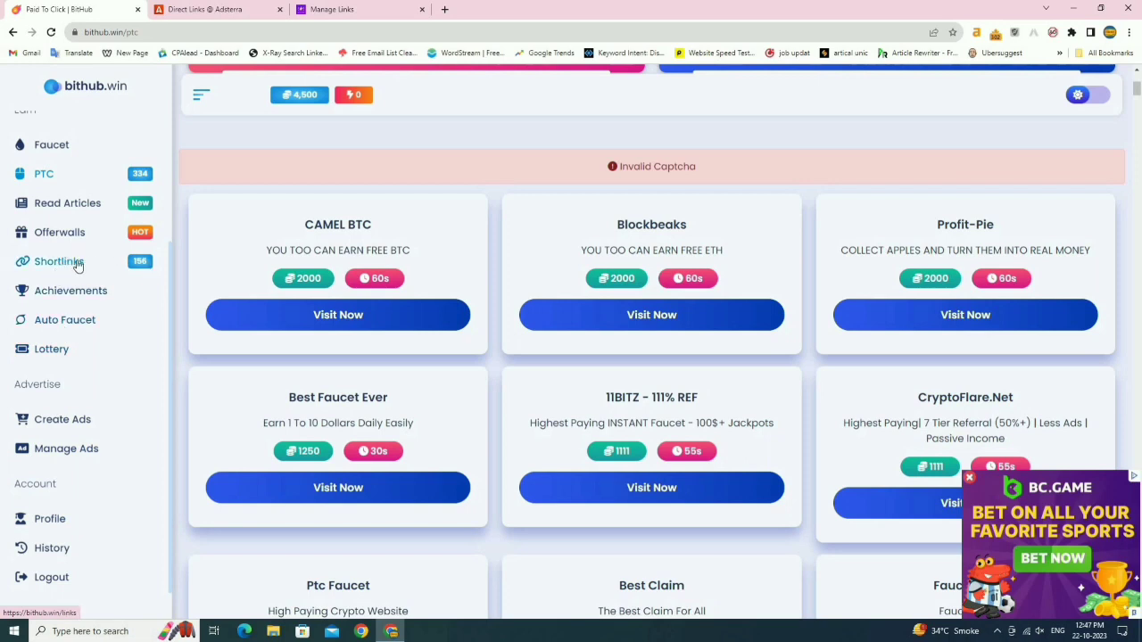
click(171, 250)
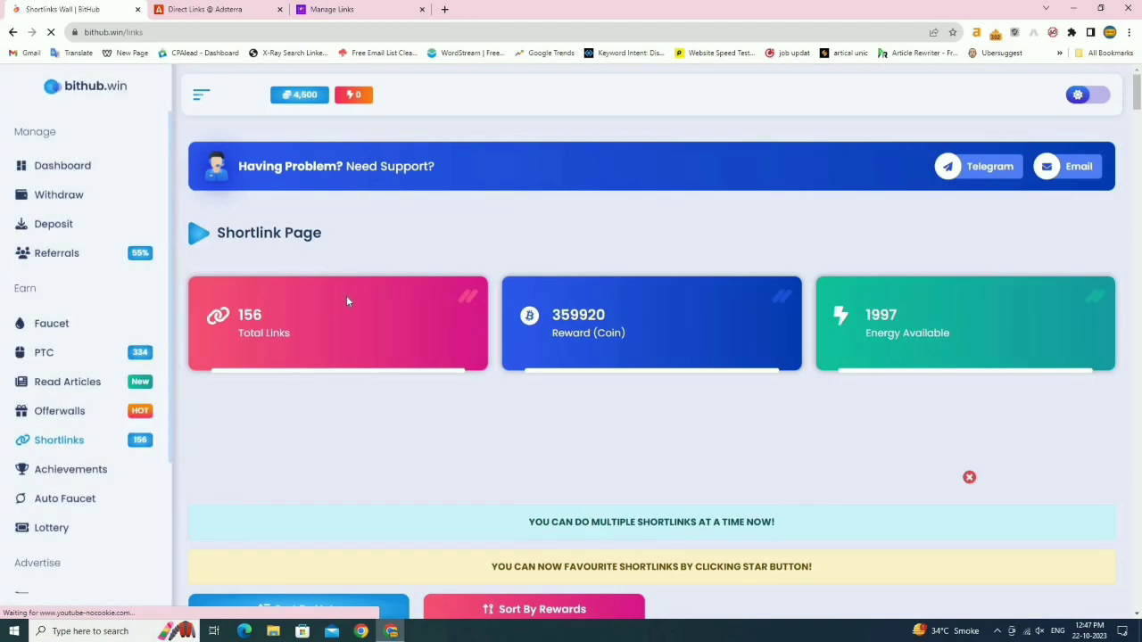
- Examine the listed shortlink offers with their coin rewards, energy and view limits
scroll(426, 498, down, 4)
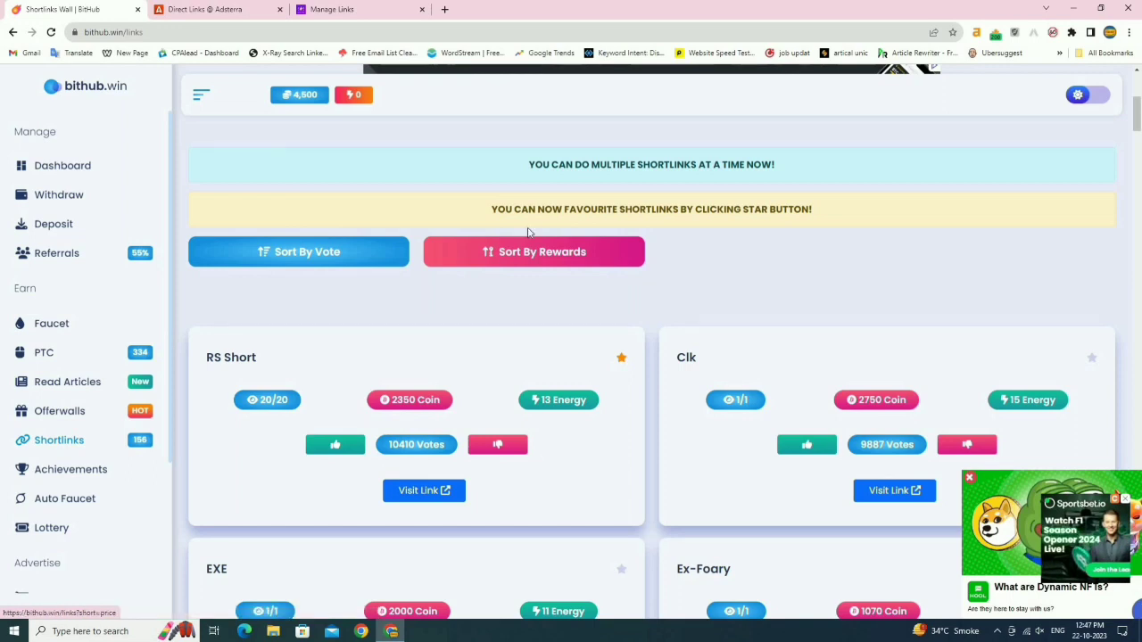
scroll(535, 453, down, 5)
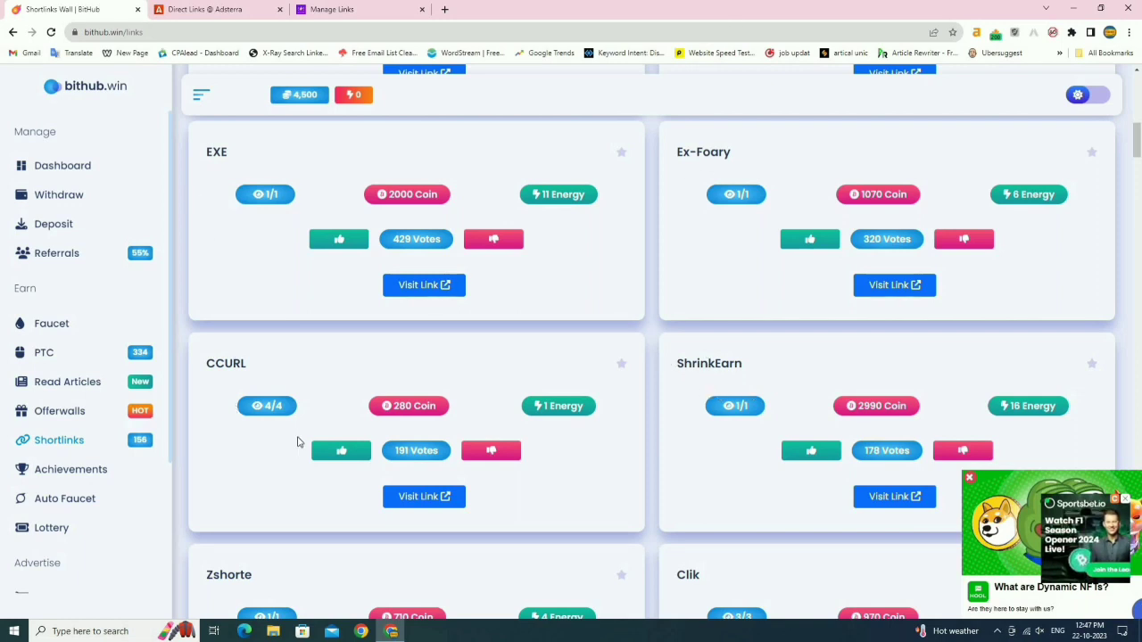
scroll(298, 441, down, 2)
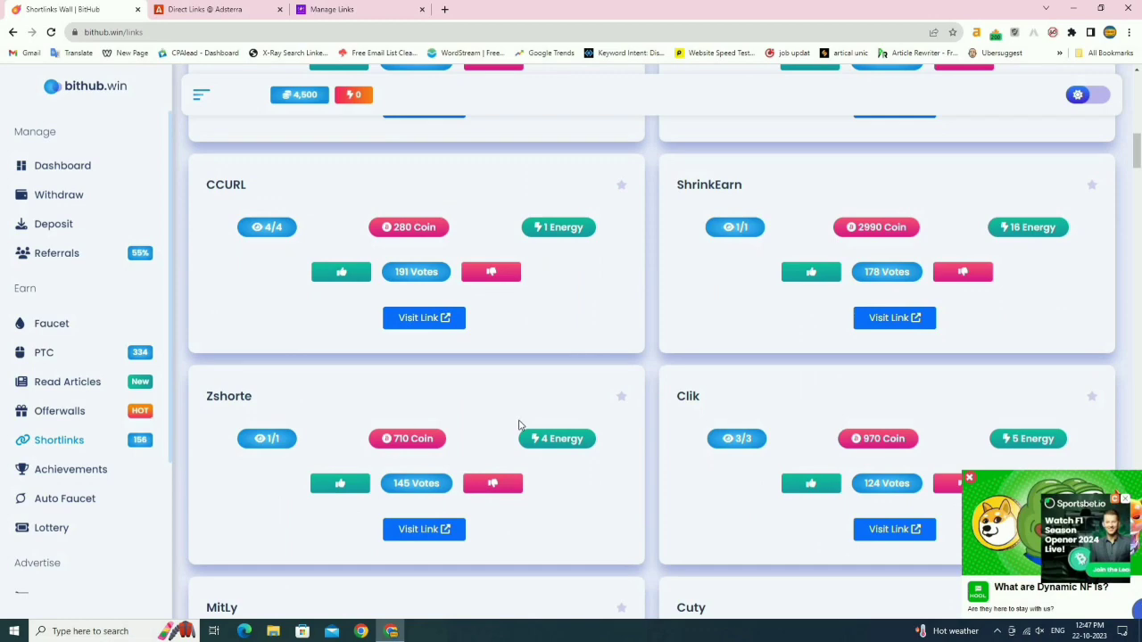
scroll(535, 425, down, 2)
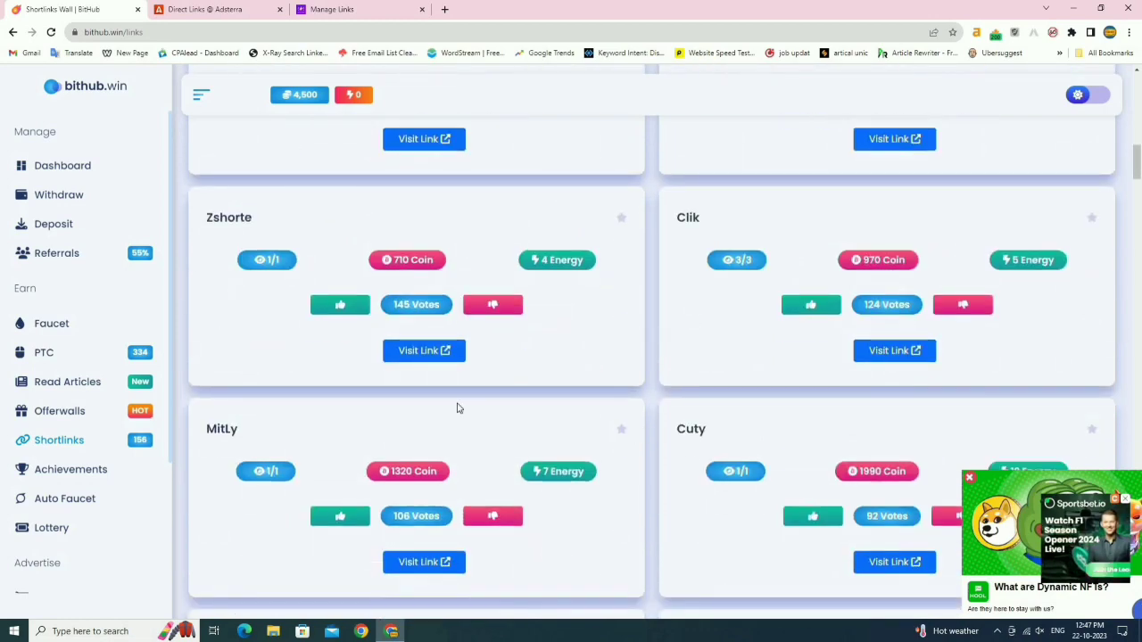
scroll(525, 400, down, 2)
scroll(520, 399, down, 3)
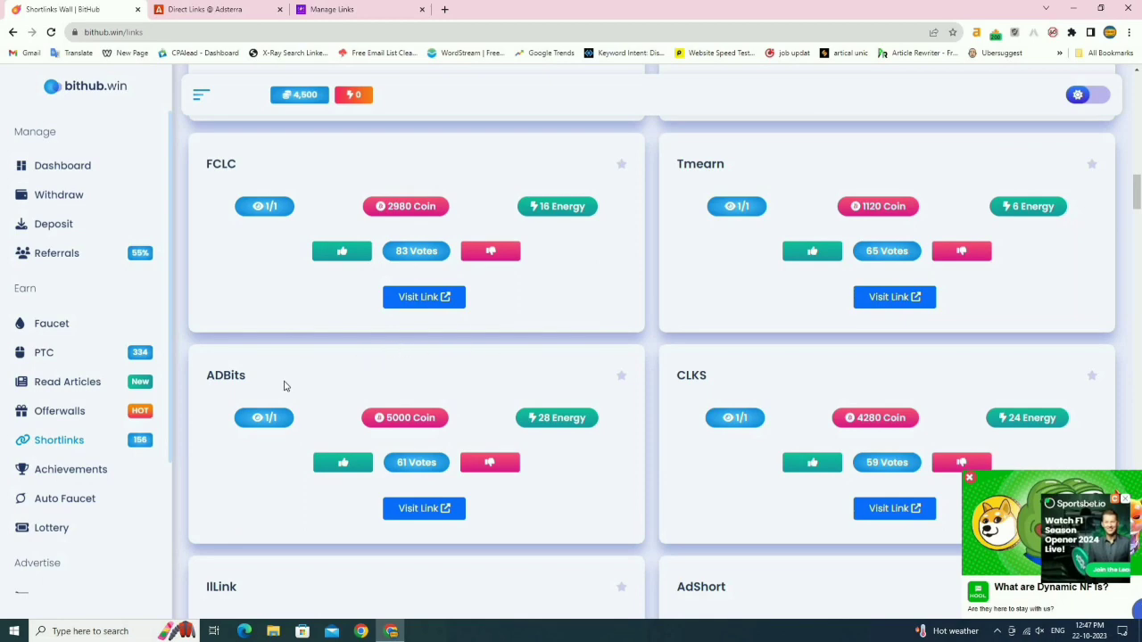
scroll(668, 510, down, 3)
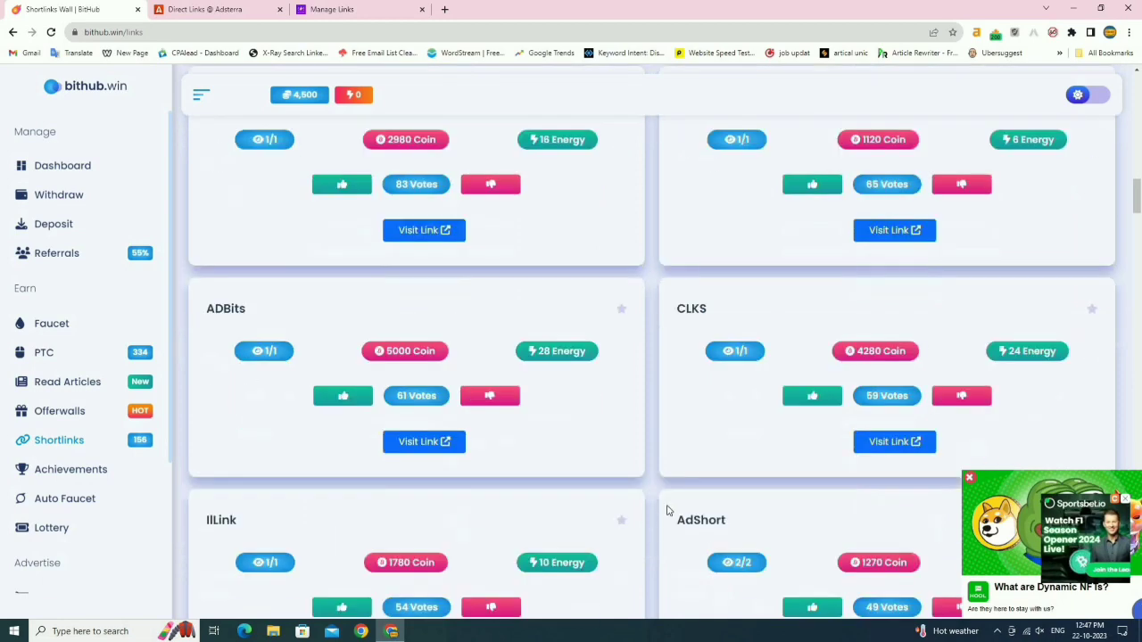
scroll(649, 452, down, 1)
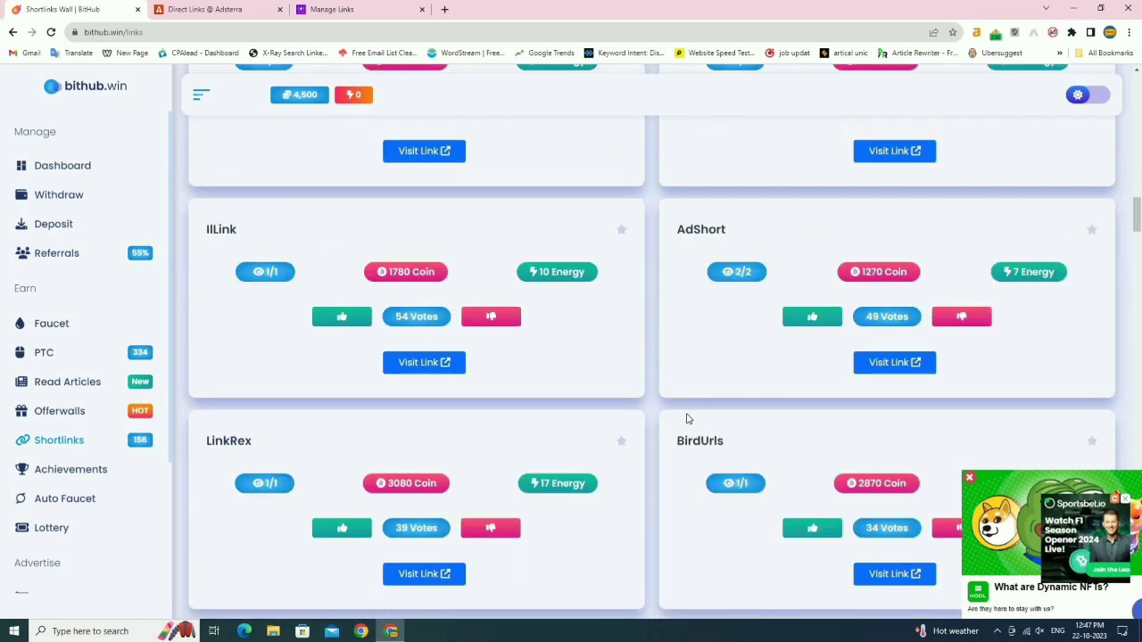
scroll(698, 422, down, 5)
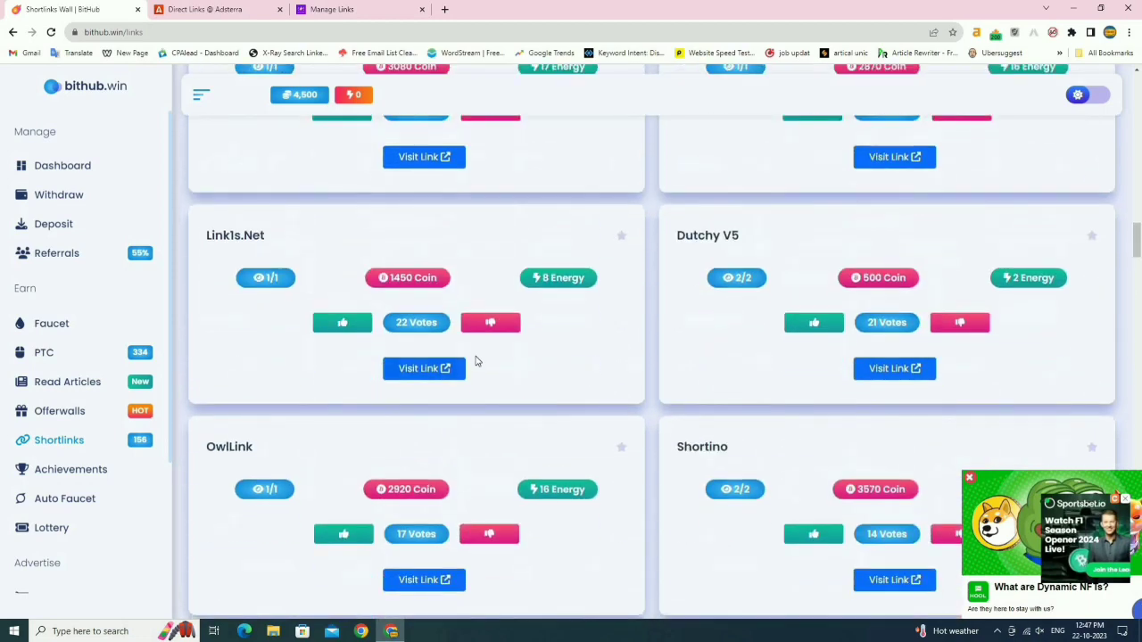
scroll(459, 397, down, 3)
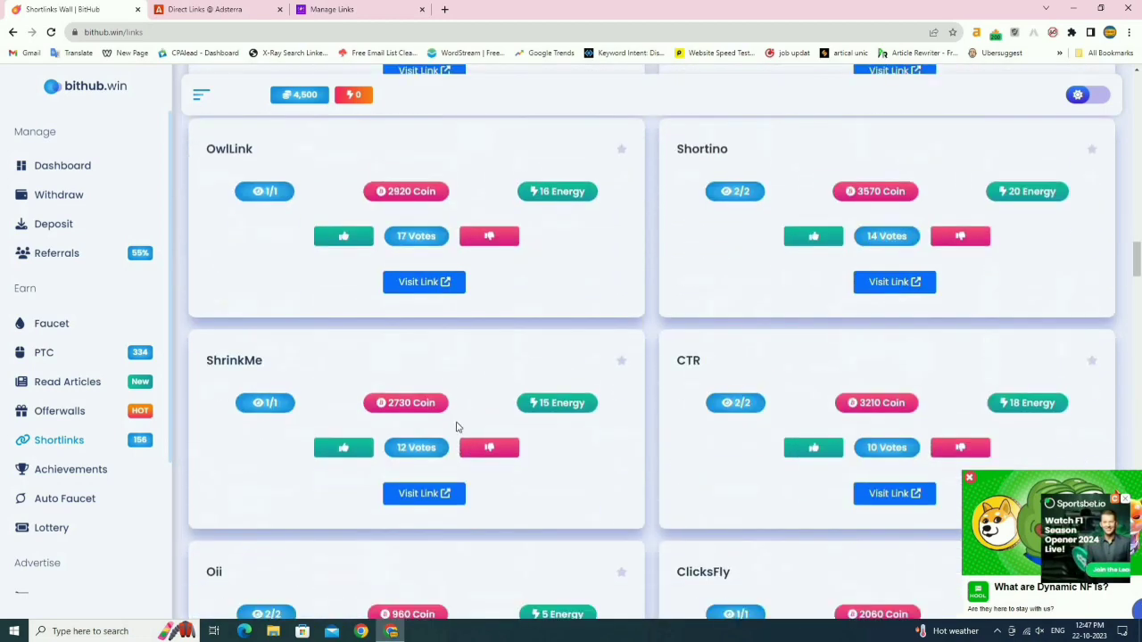
scroll(734, 390, down, 5)
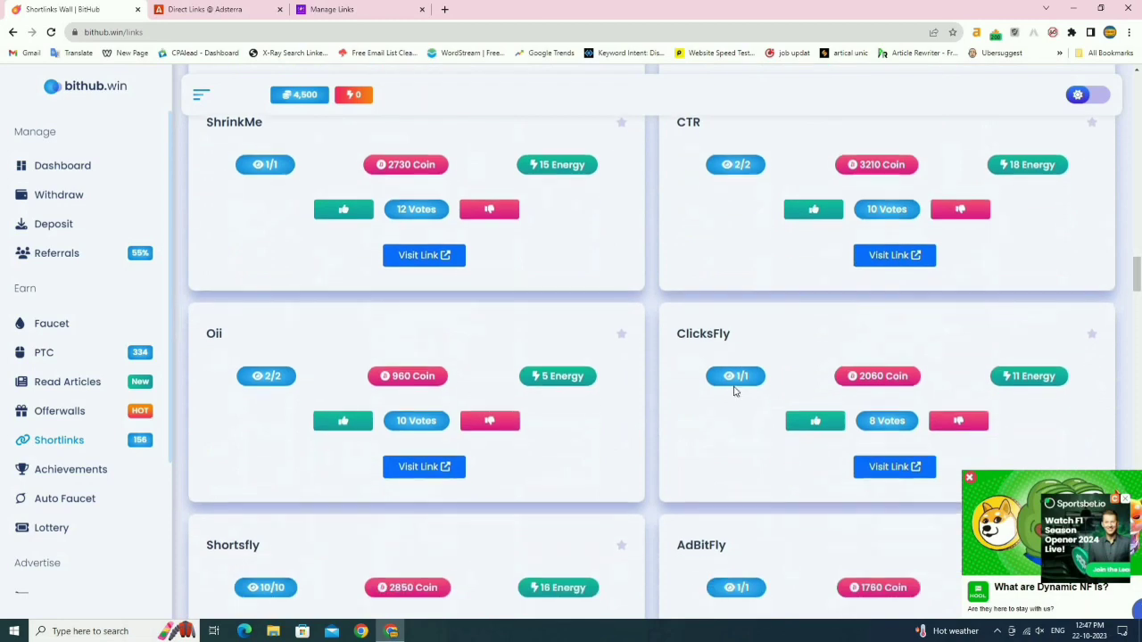
scroll(453, 419, down, 3)
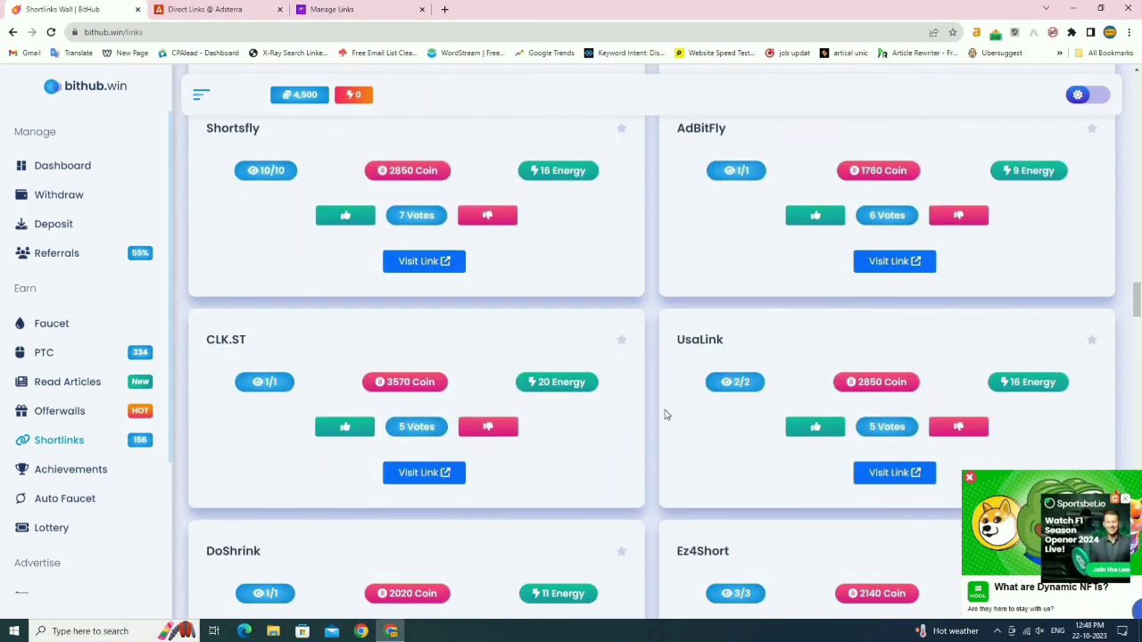
scroll(400, 482, down, 2)
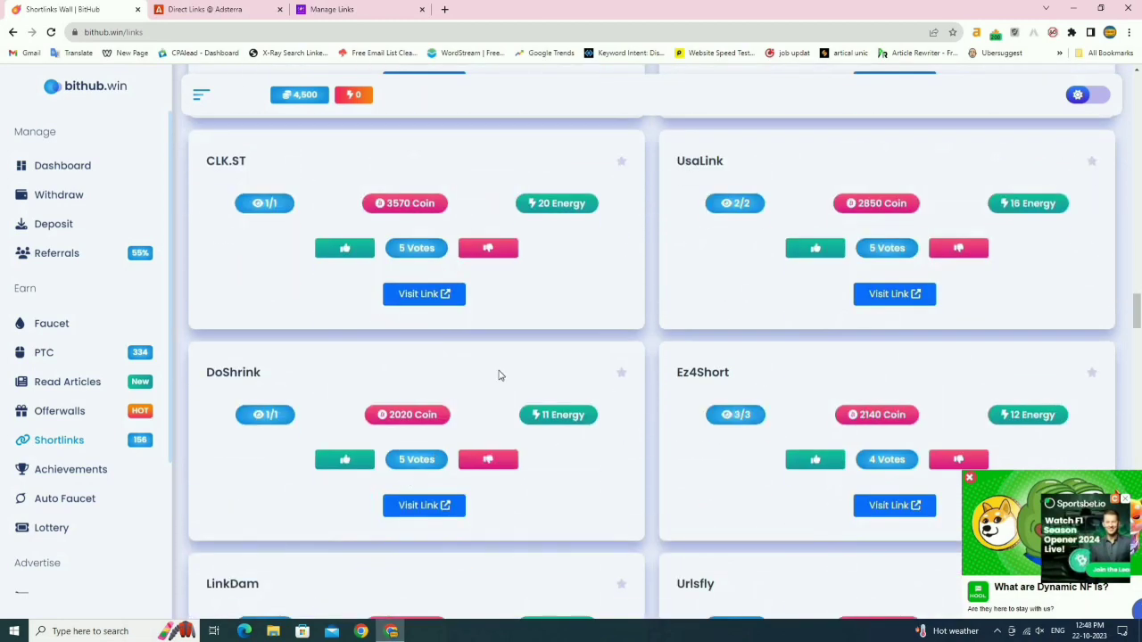
- Go back to the ADBits offer and visit its shortlink
scroll(392, 374, up, 10)
scroll(402, 373, up, 6)
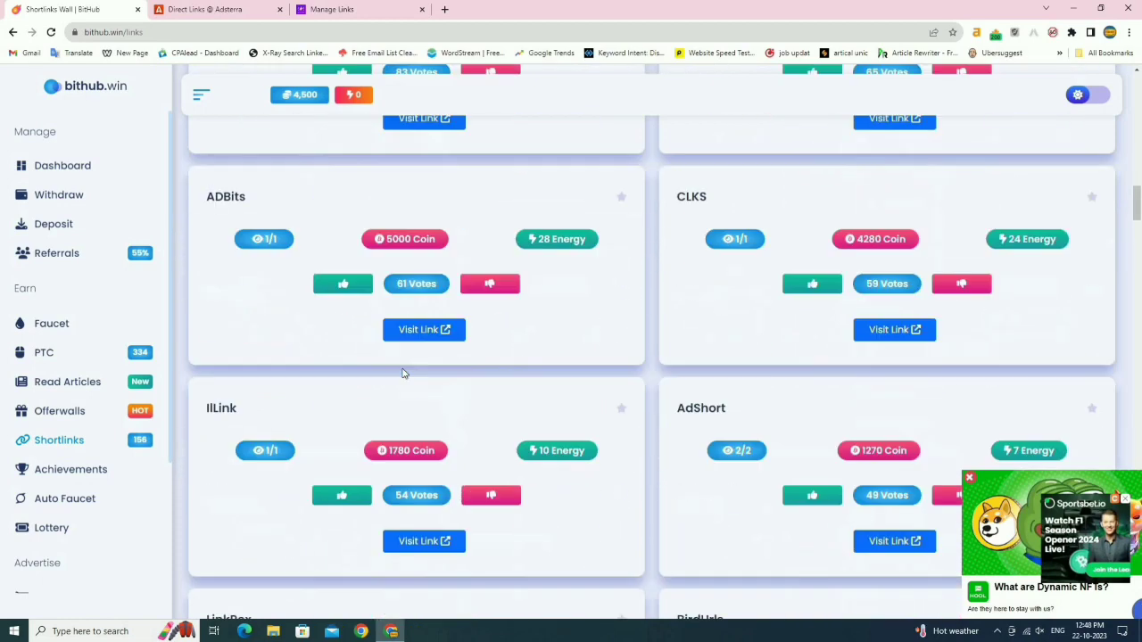
click(404, 331)
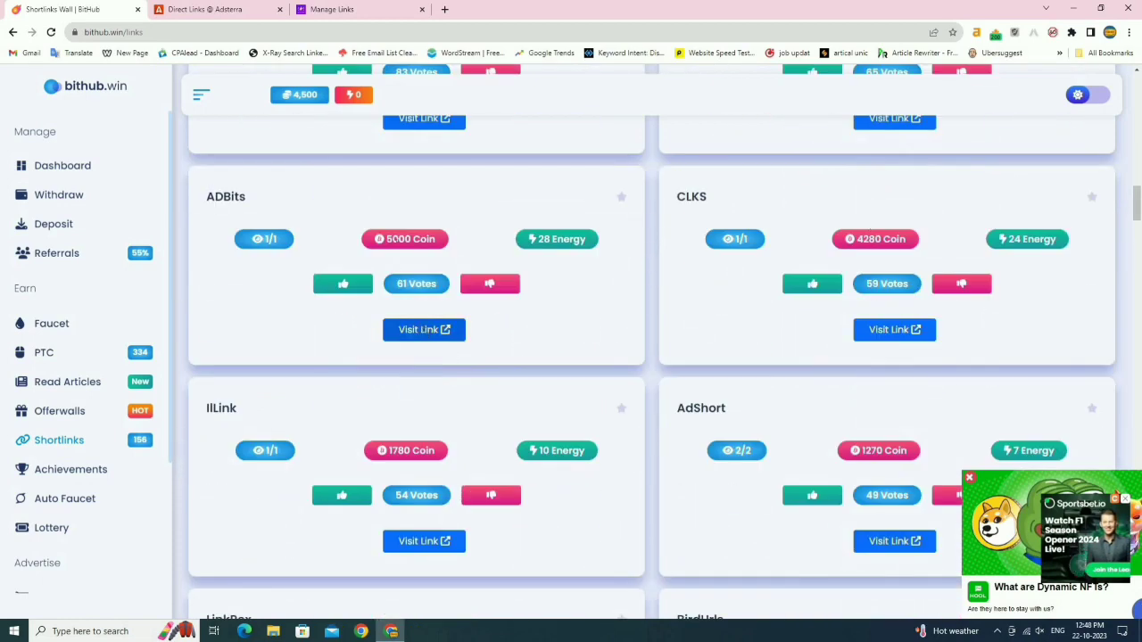
- Visit the ADBits shortlink again and view the managed links in InstantLinks
click(424, 330)
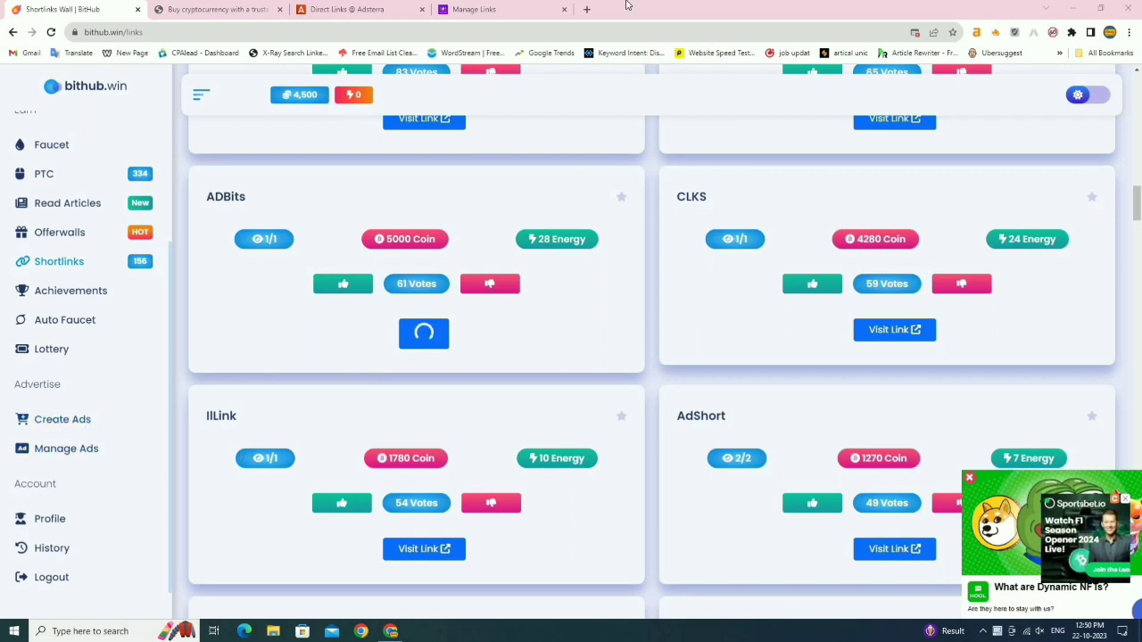
click(510, 9)
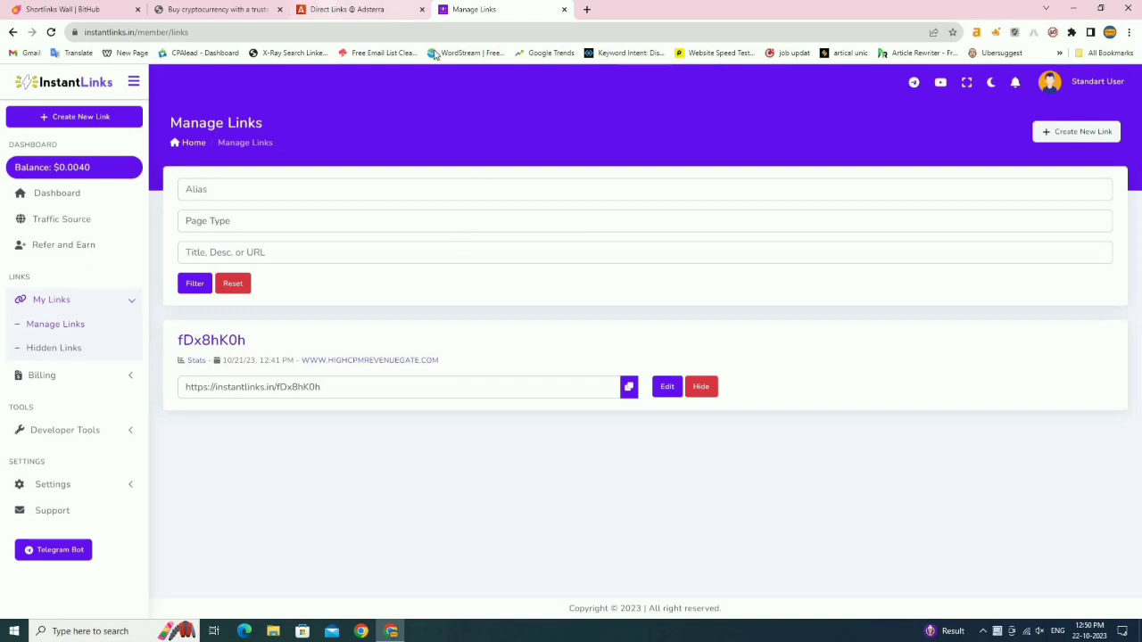
click(223, 9)
- Return to BitHub and open the campaign form for advertising a PTC ad
click(93, 8)
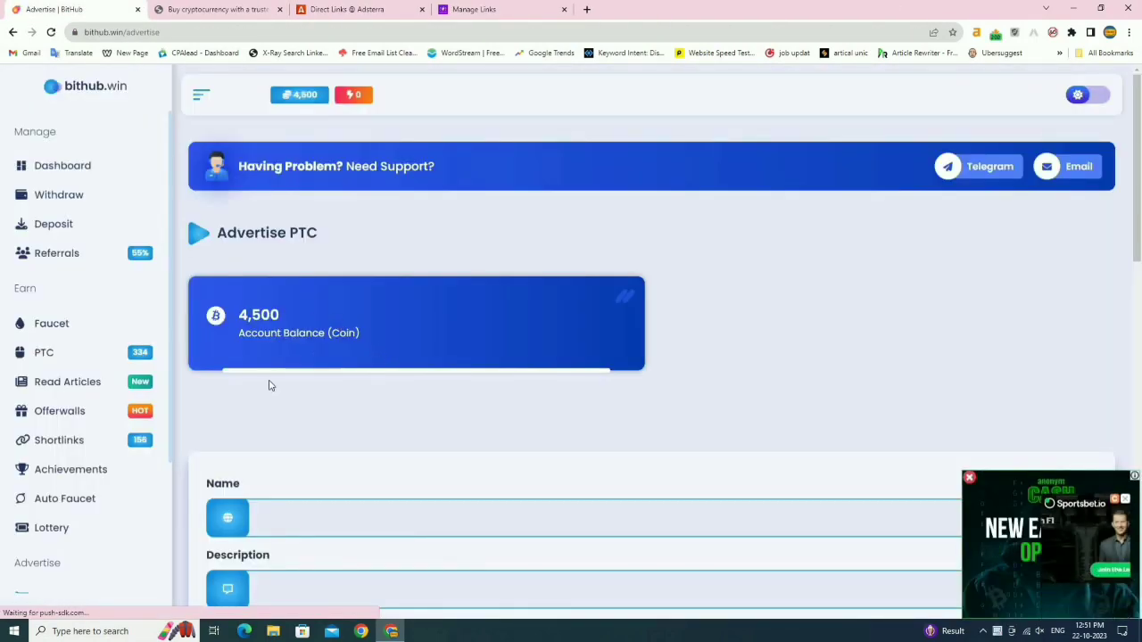
scroll(310, 343, down, 2)
scroll(310, 343, down, 3)
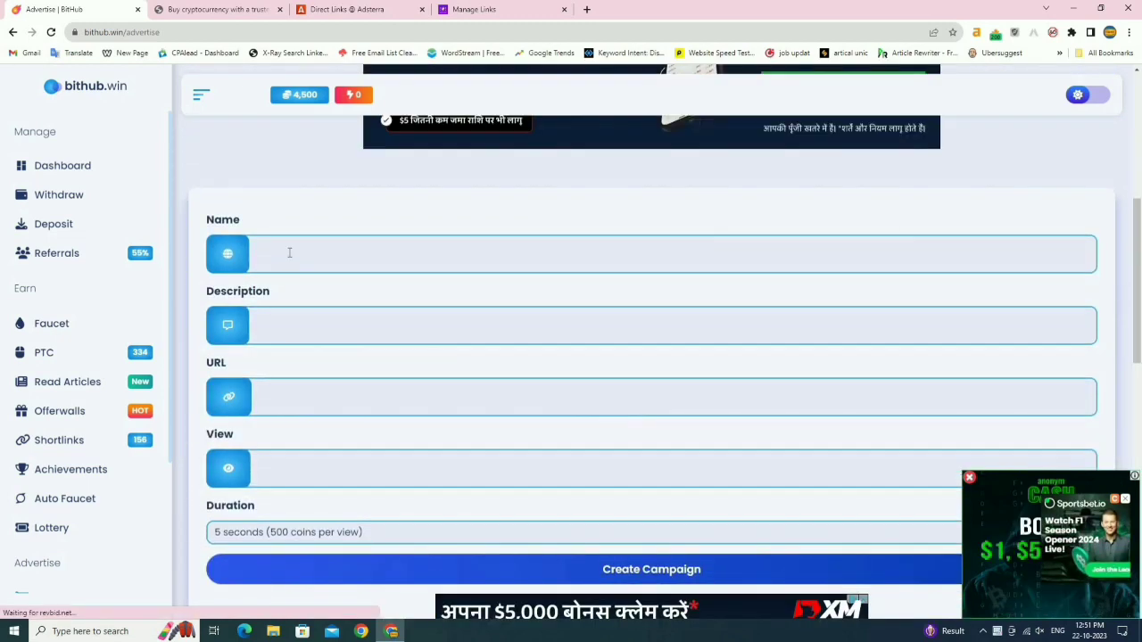
- Enter "short url" as both the name and the description of the PTC campaign
click(289, 254)
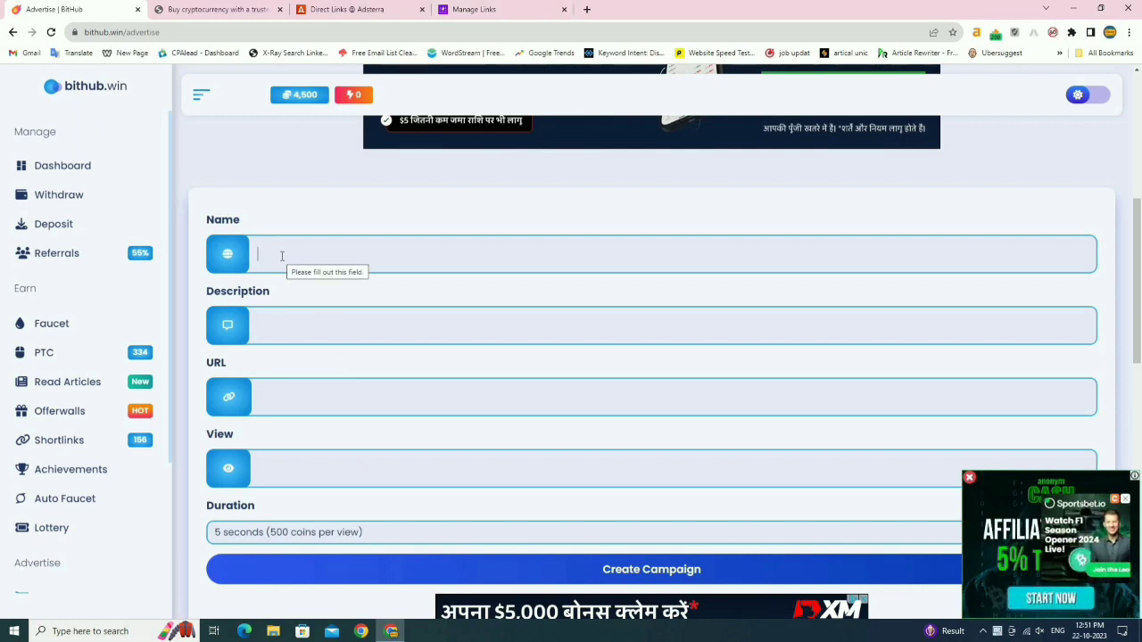
text(shor)
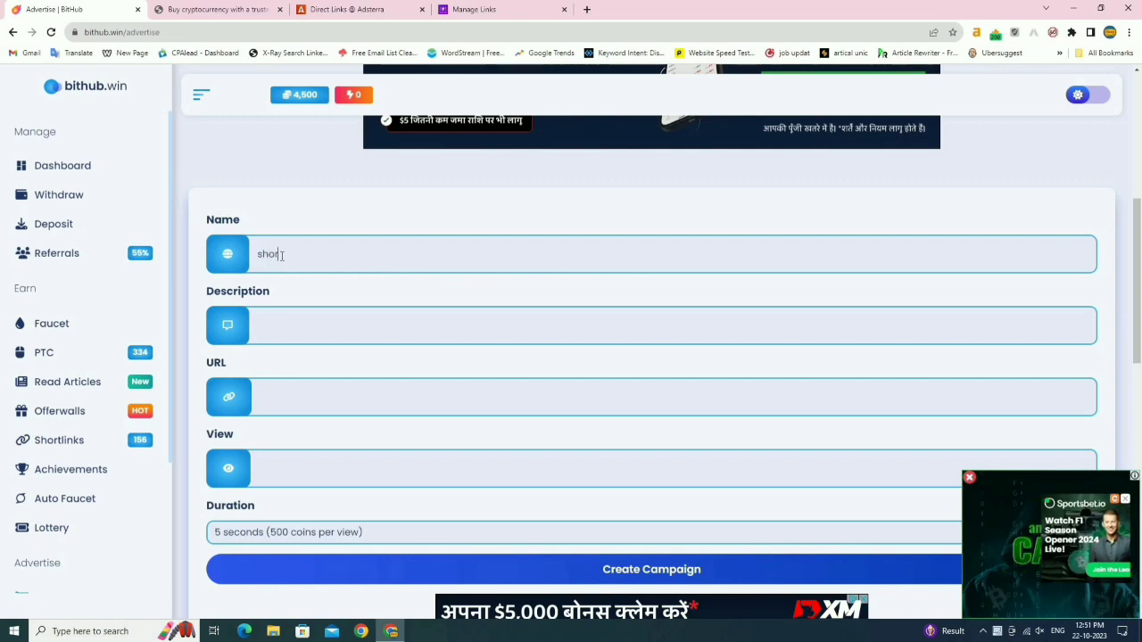
text(turl)
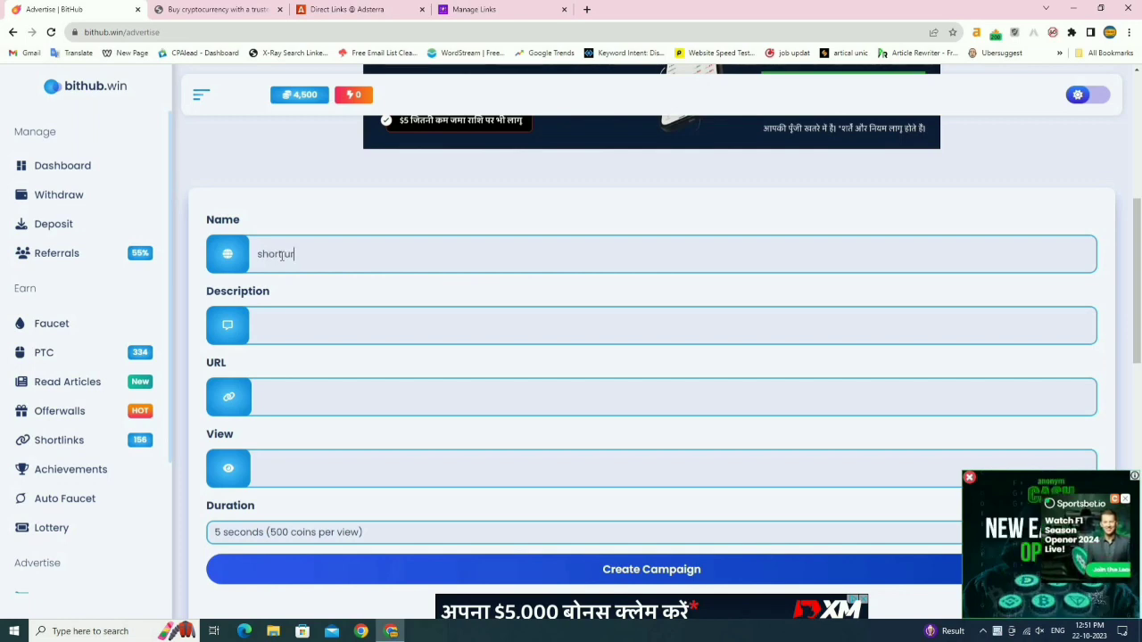
click(292, 312)
text(short url)
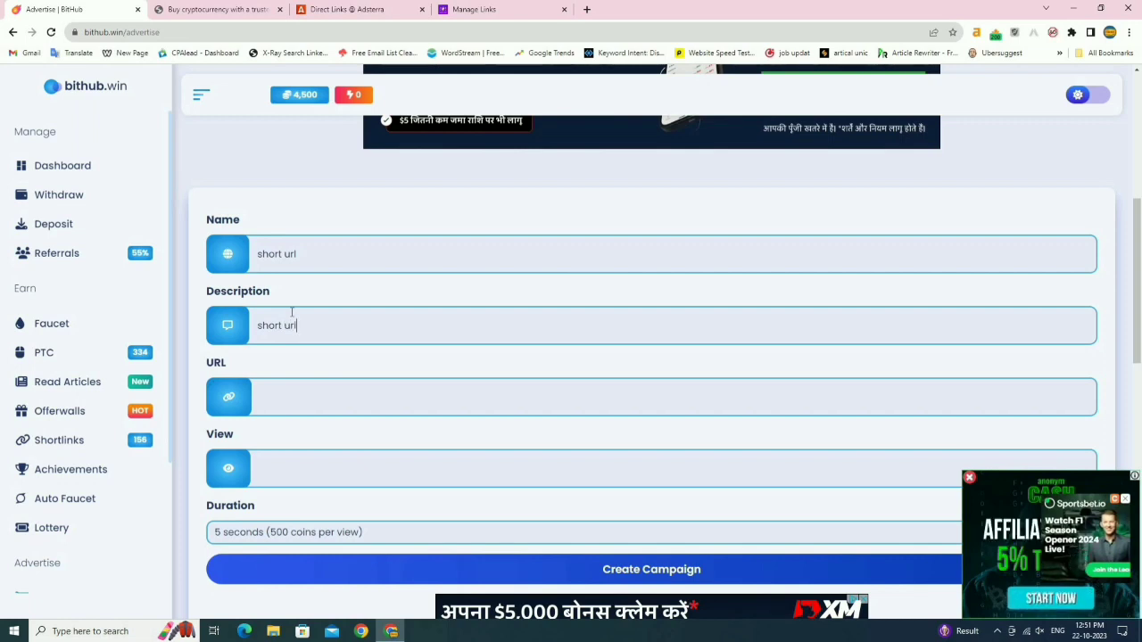
- Copy the fDx8hK0h short URL from InstantLinks and paste it as the BitHub campaign's URL
click(298, 389)
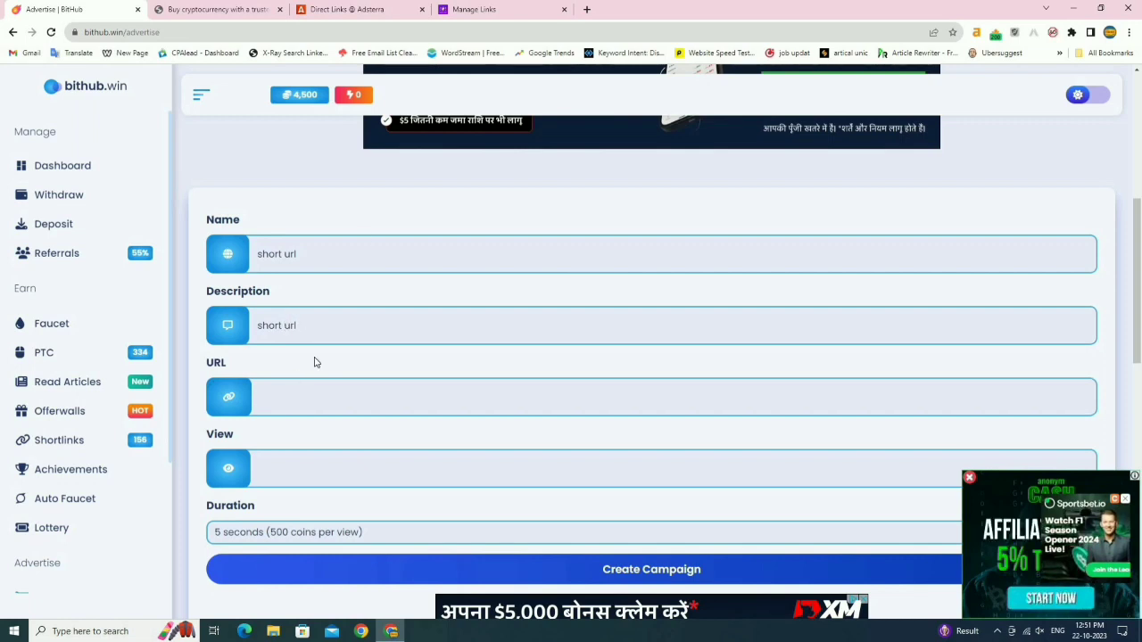
click(471, 9)
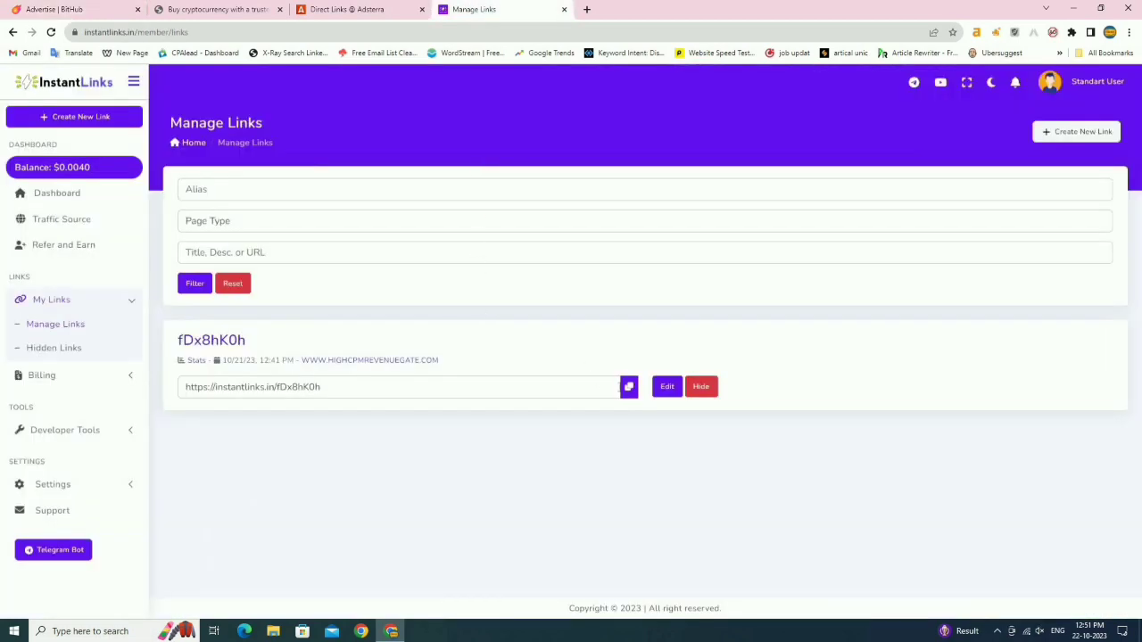
click(629, 386)
click(80, 11)
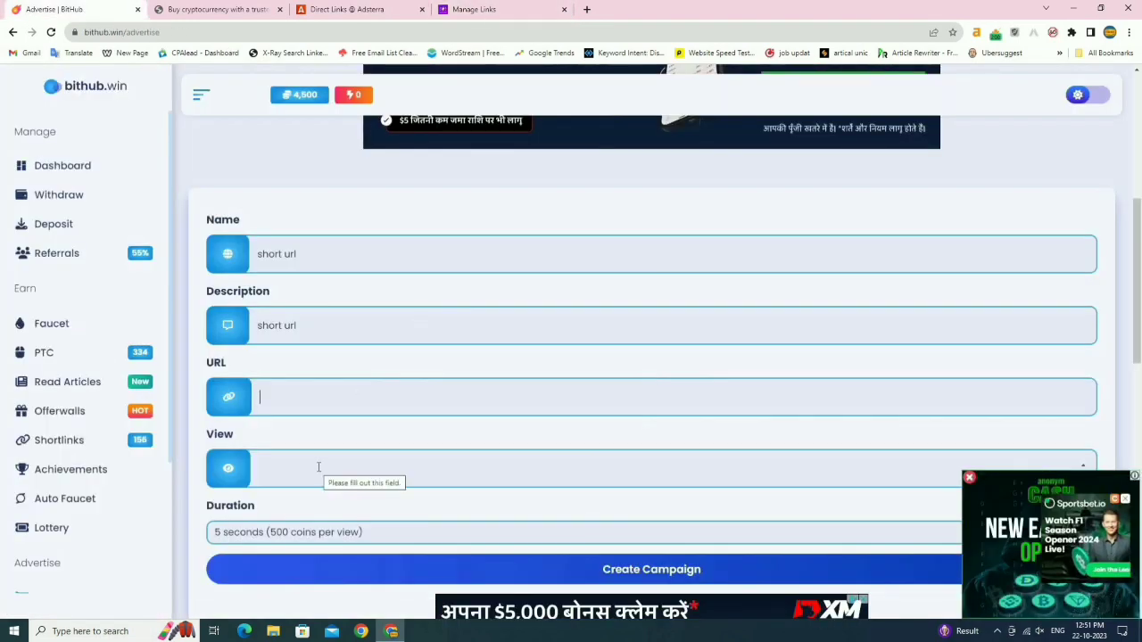
key(ctrl+v)
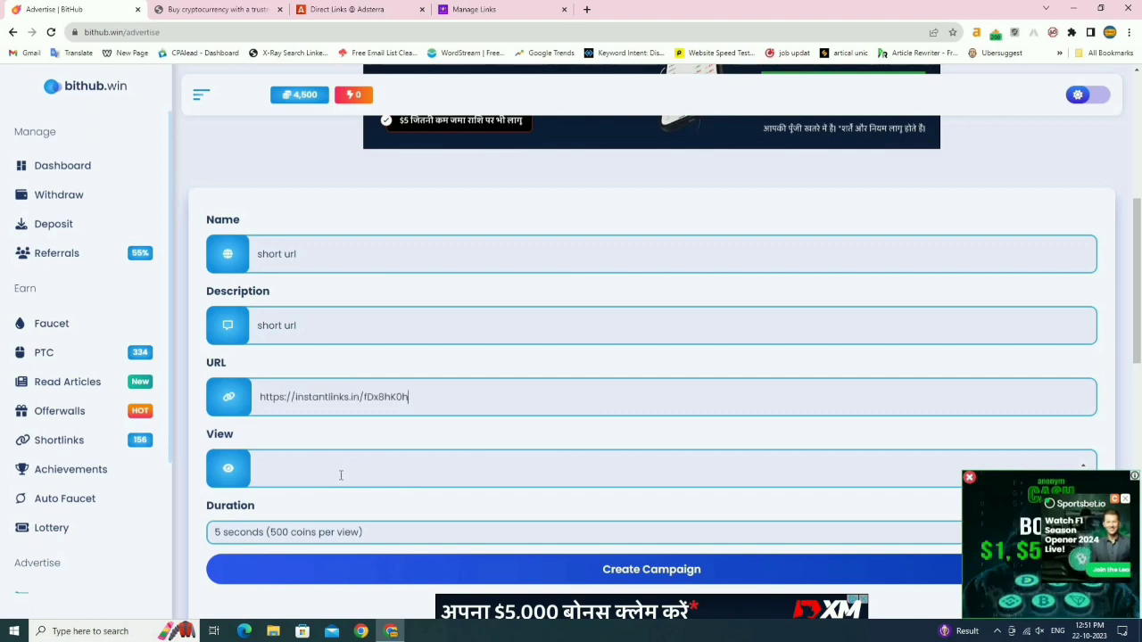
- Set the campaign's view count to 8, closing the Cointraffic ad tab that opens
scroll(383, 446, down, 1)
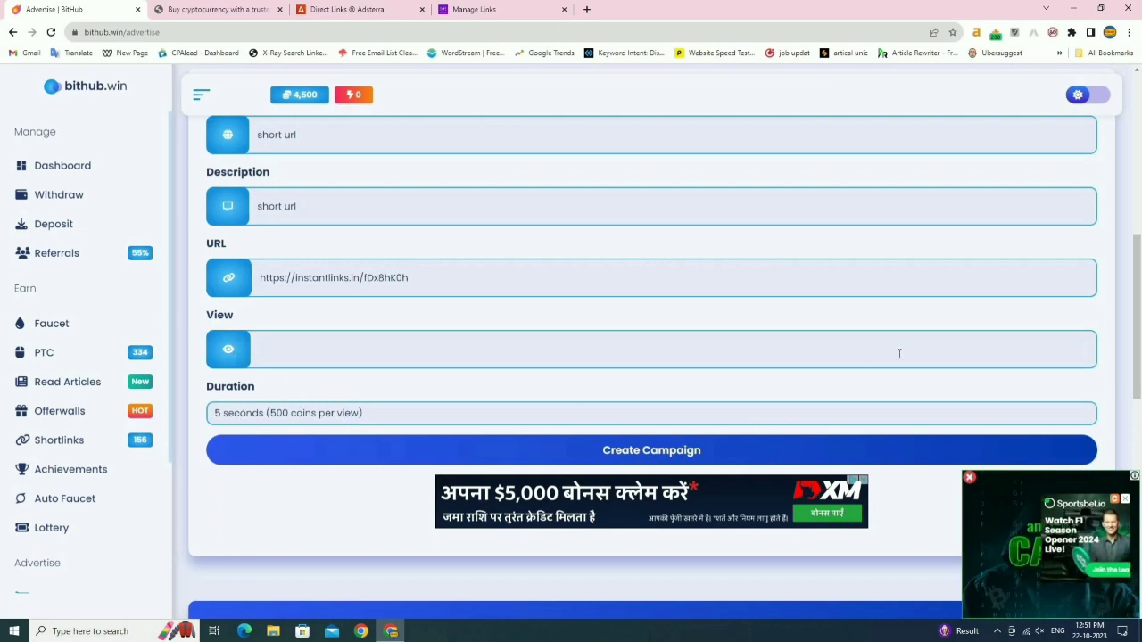
click(1083, 351)
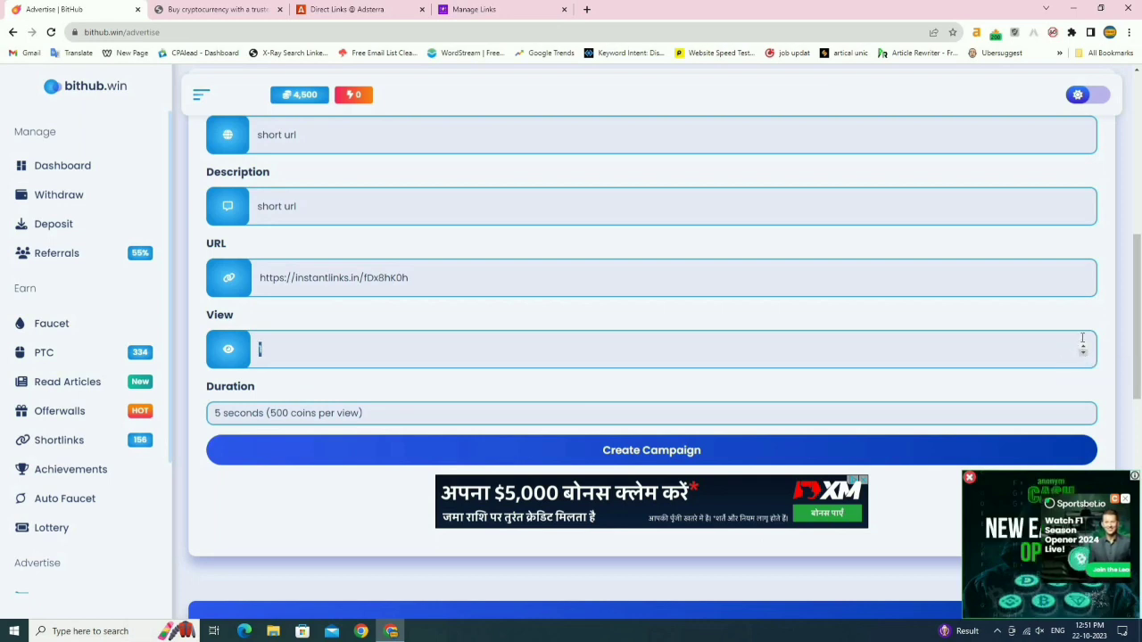
click(1083, 349)
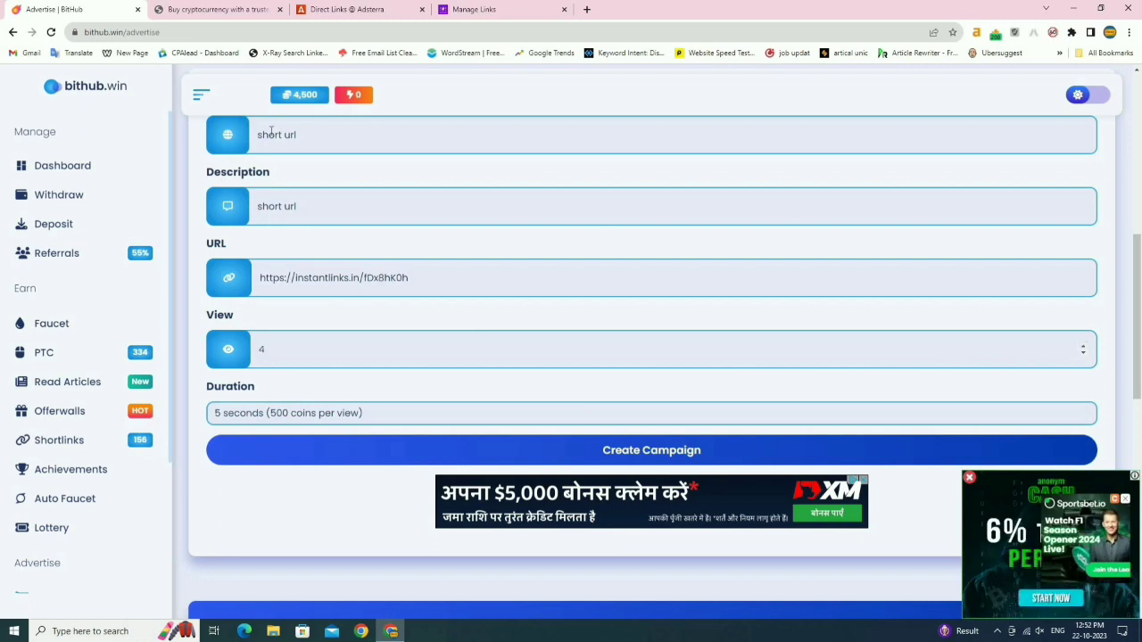
click(1083, 349)
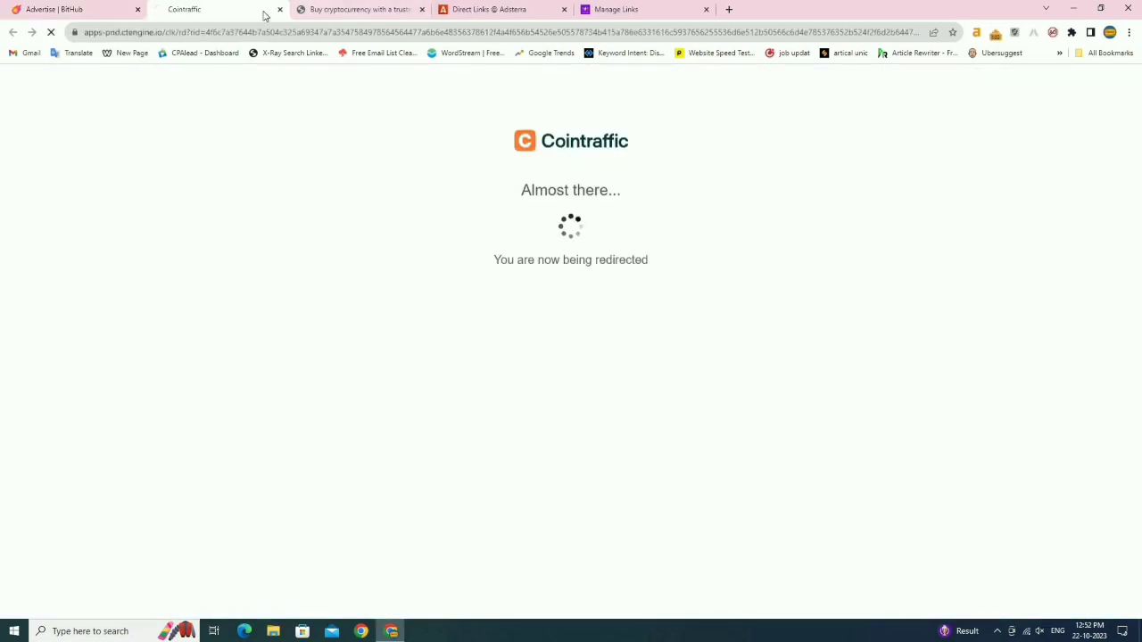
click(280, 10)
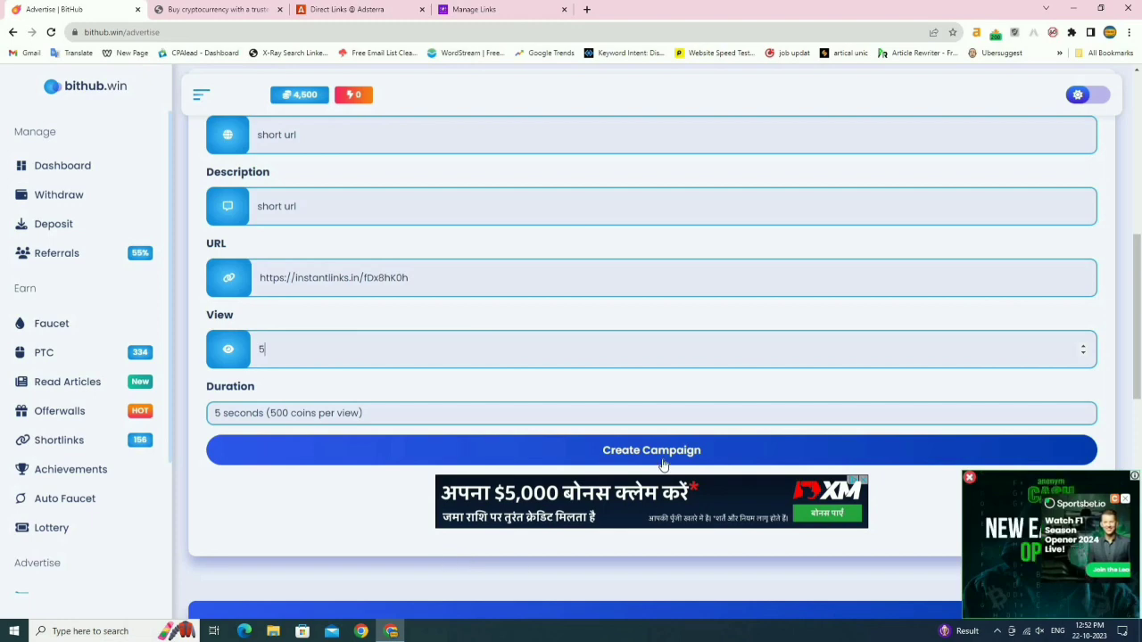
scroll(590, 352, up, 3)
scroll(614, 333, down, 4)
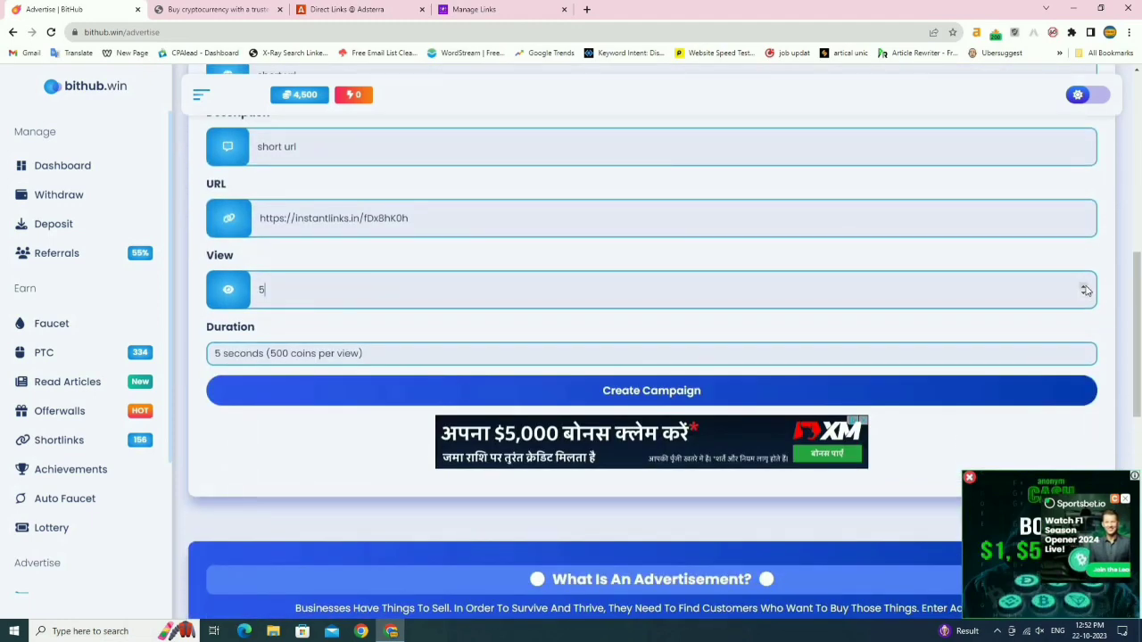
click(1083, 286)
click(1084, 286)
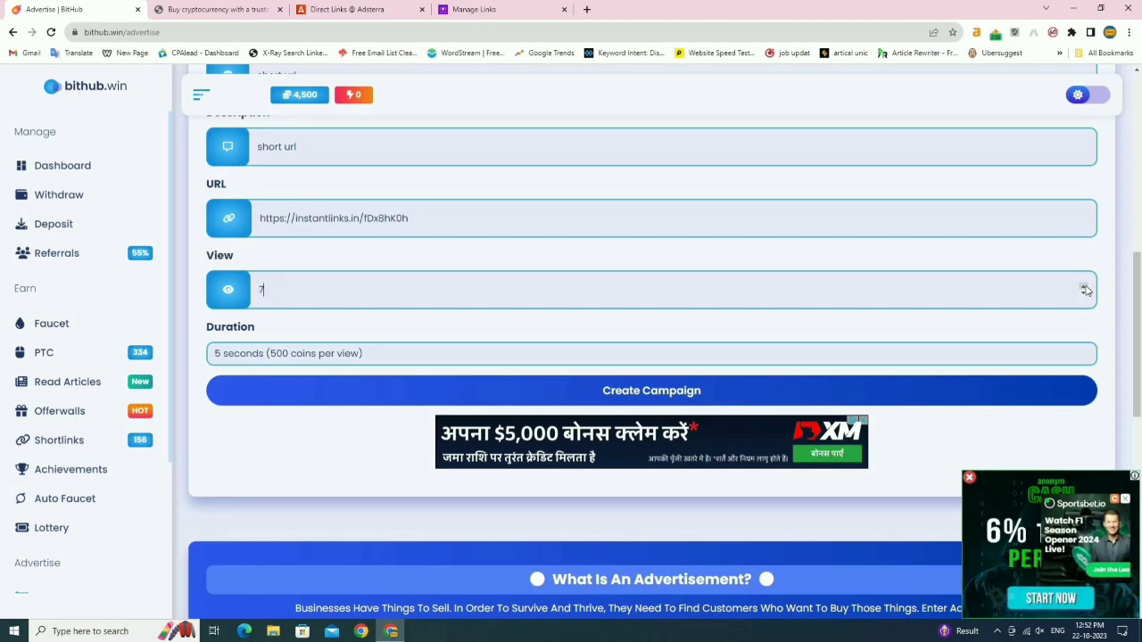
- Recheck the managed link in InstantLinks, return to BitHub and try to create the campaign with 5-second views
click(473, 8)
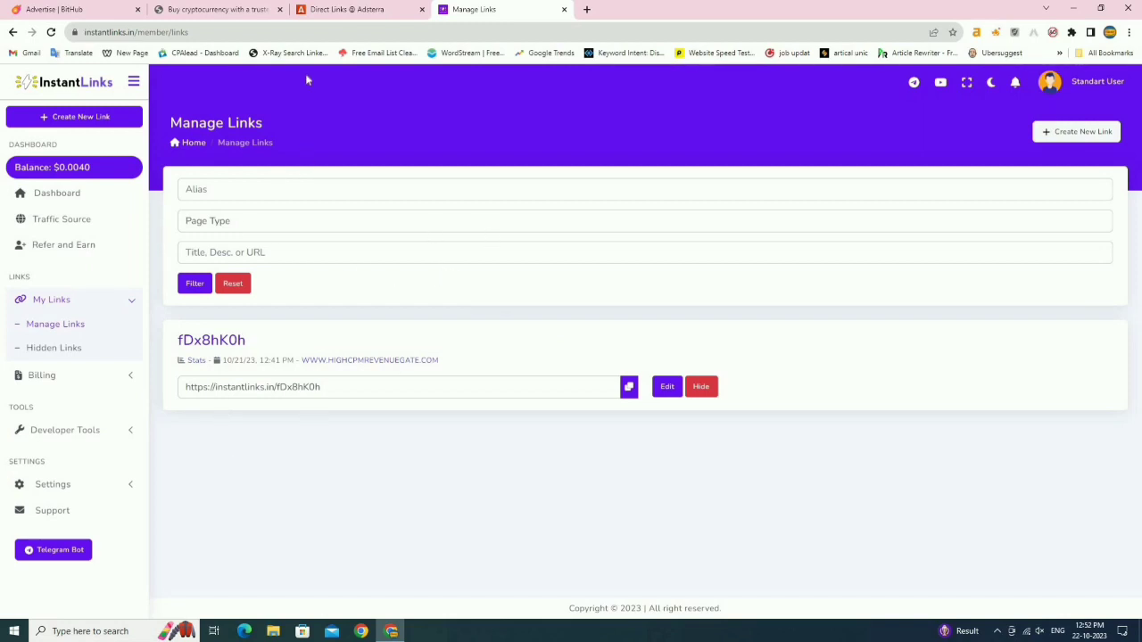
click(87, 10)
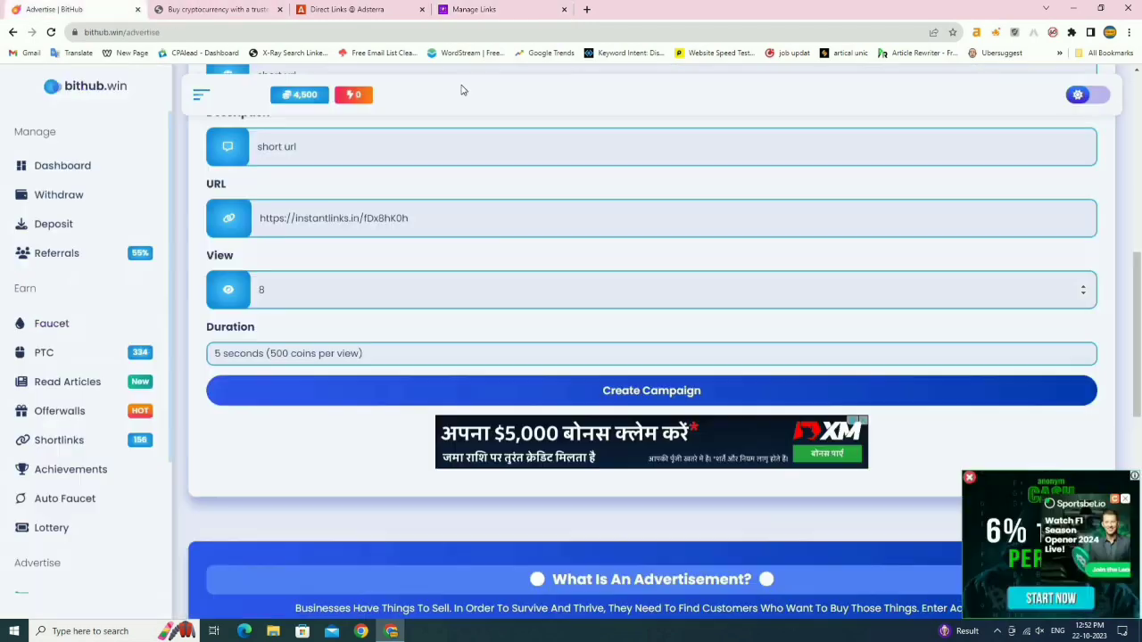
click(612, 393)
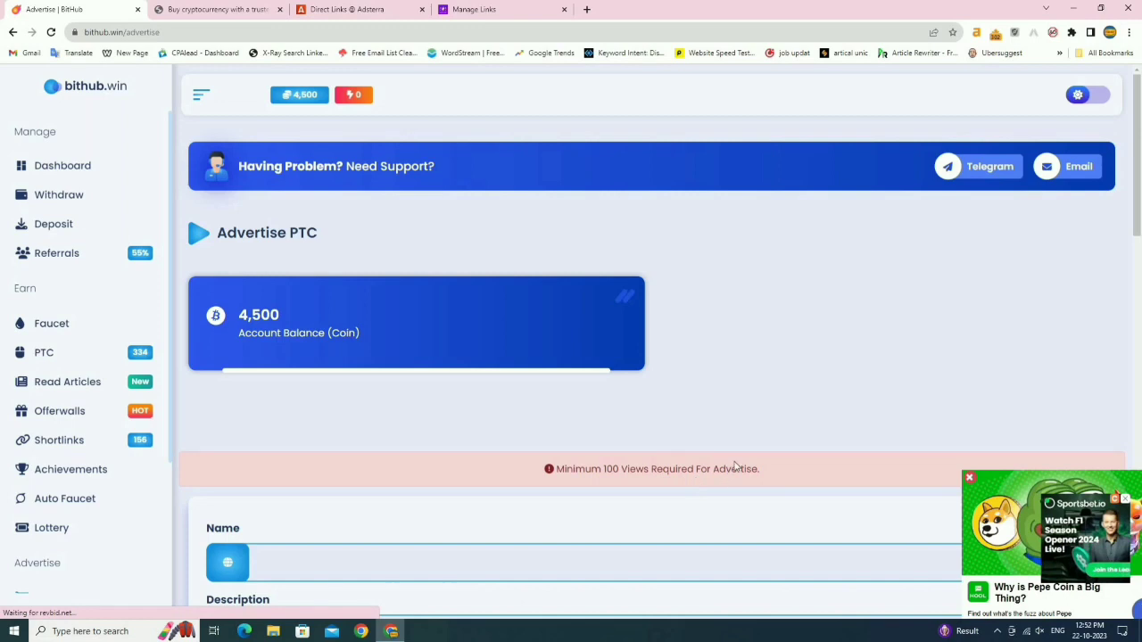
- Examine the coin balance, the view requirement and the cost per view on the Advertise PTC page
scroll(612, 420, down, 2)
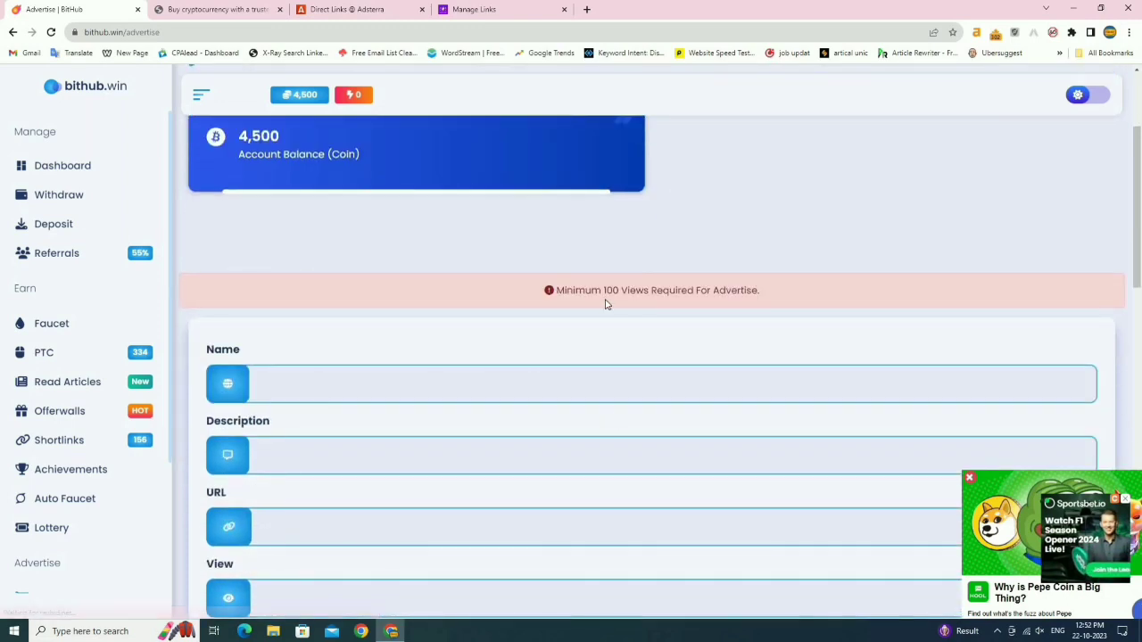
scroll(571, 312, down, 3)
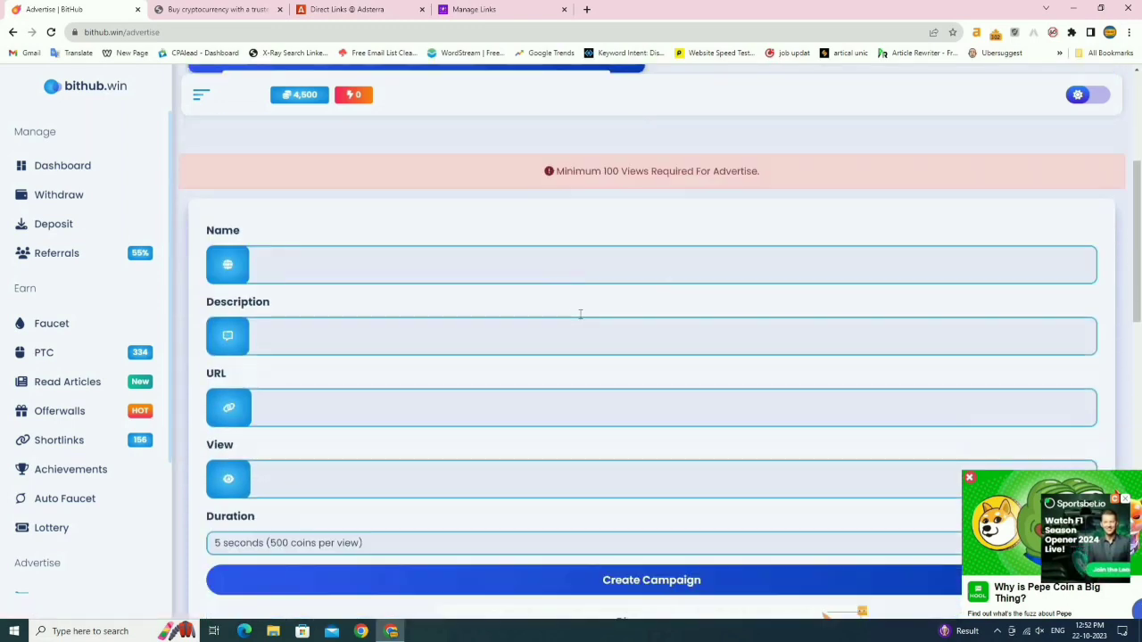
scroll(607, 356, up, 3)
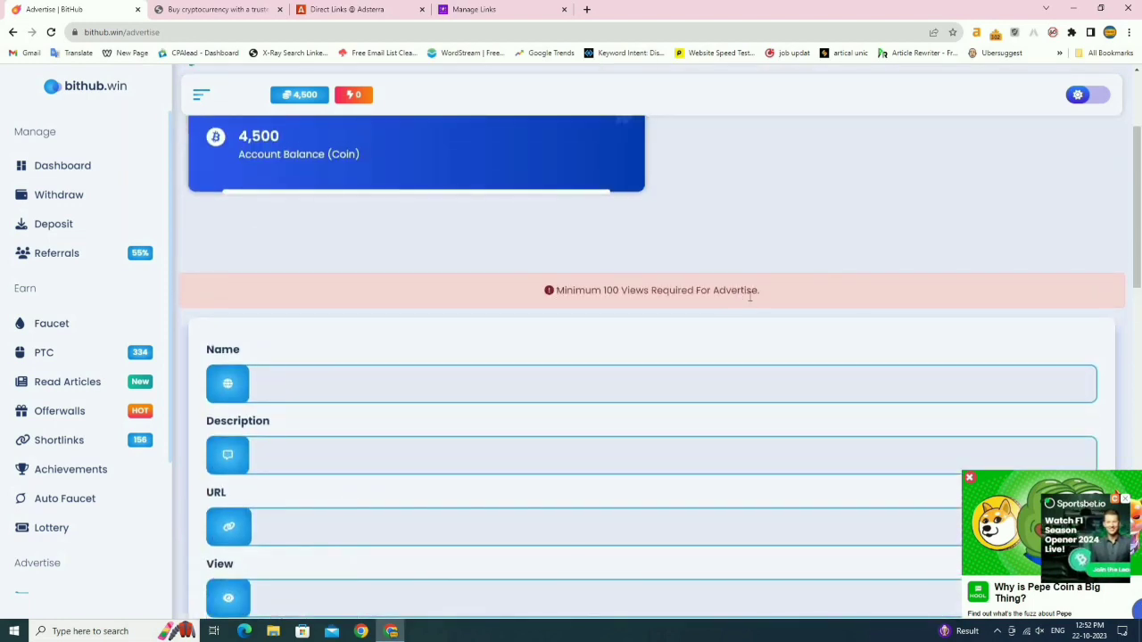
scroll(592, 356, up, 2)
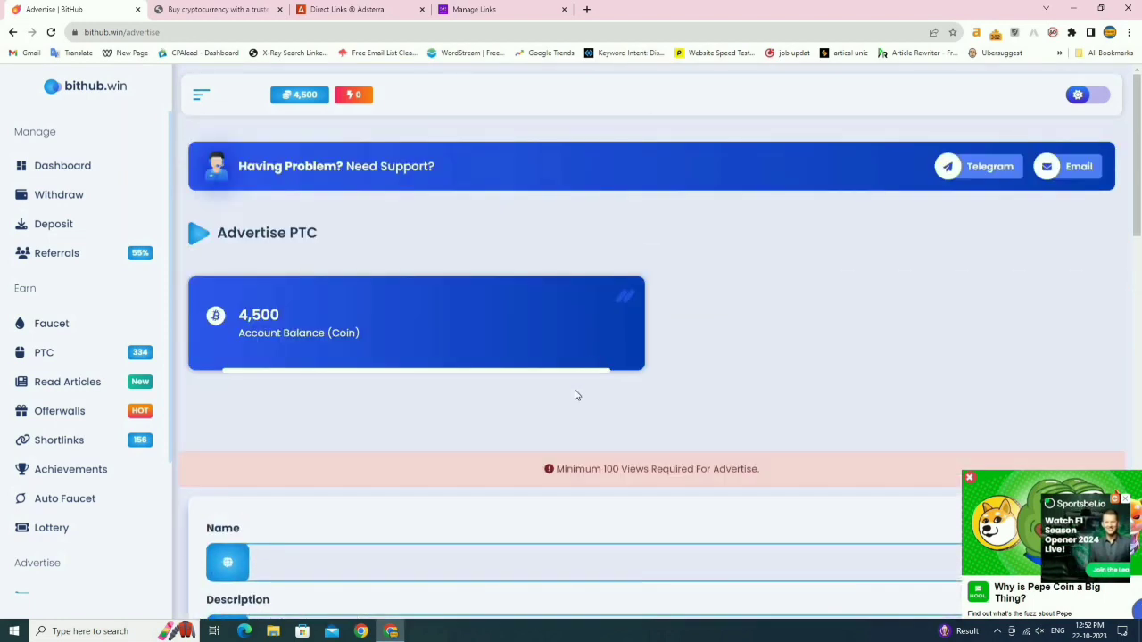
scroll(535, 401, down, 5)
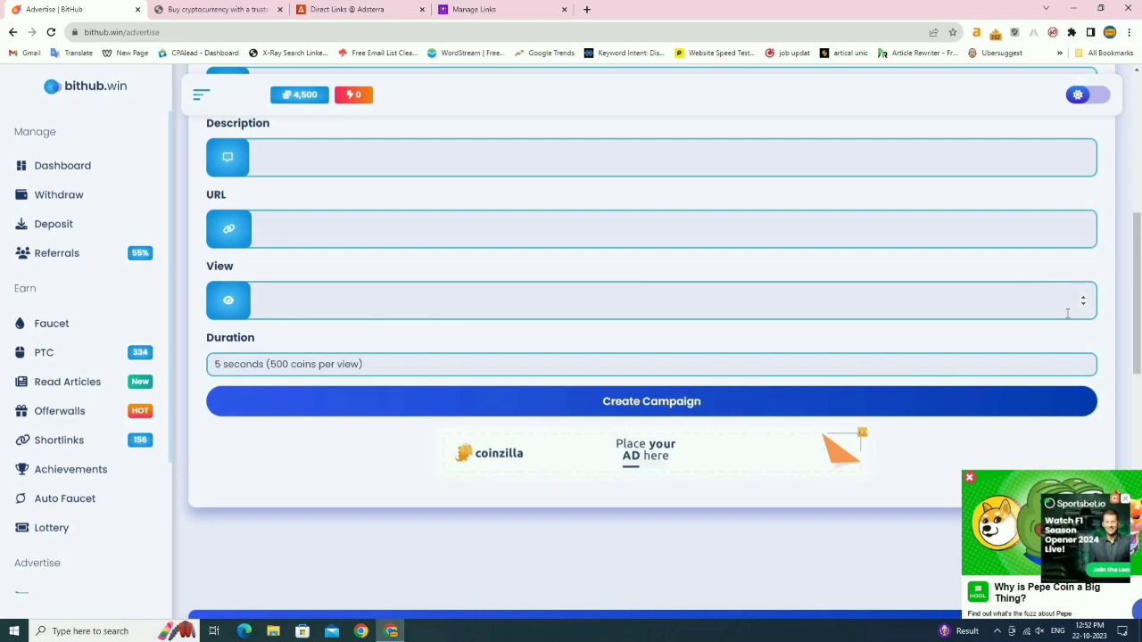
scroll(550, 211, up, 3)
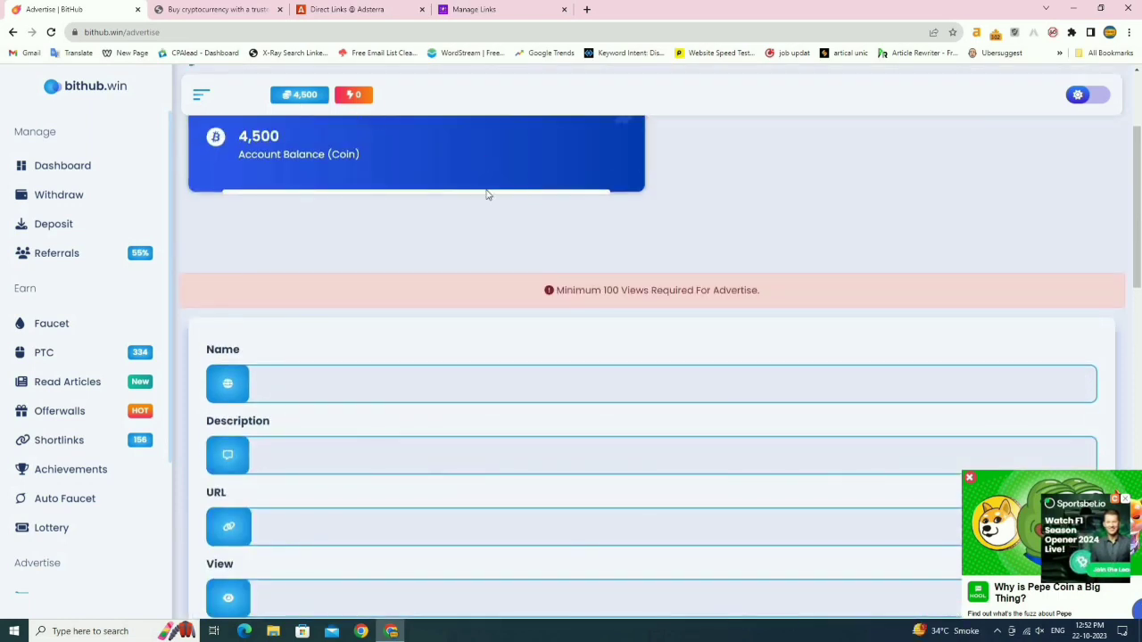
scroll(538, 327, up, 2)
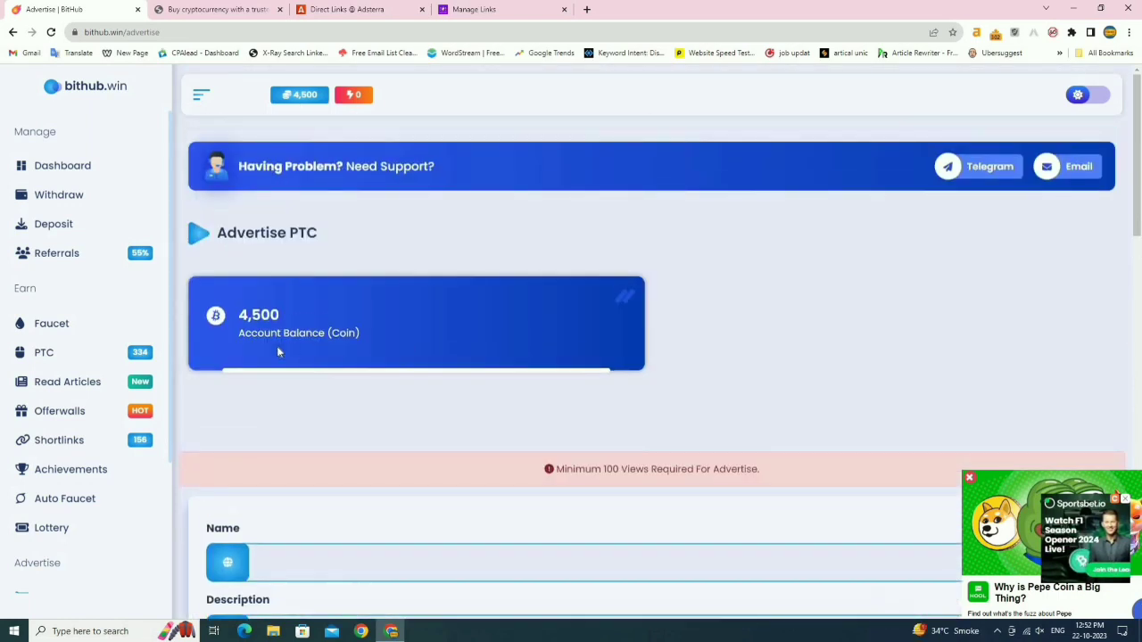
- Examine the coin rewards and durations of the listed ads on BitHub's PTC page, and switch back to InstantLinks
click(62, 360)
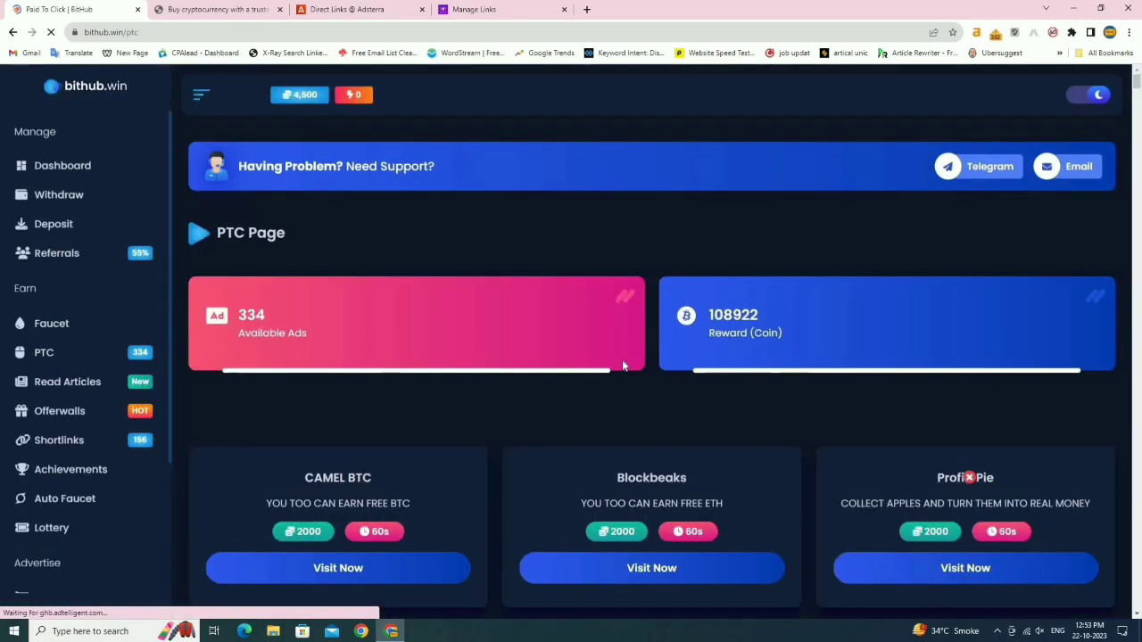
scroll(533, 379, down, 15)
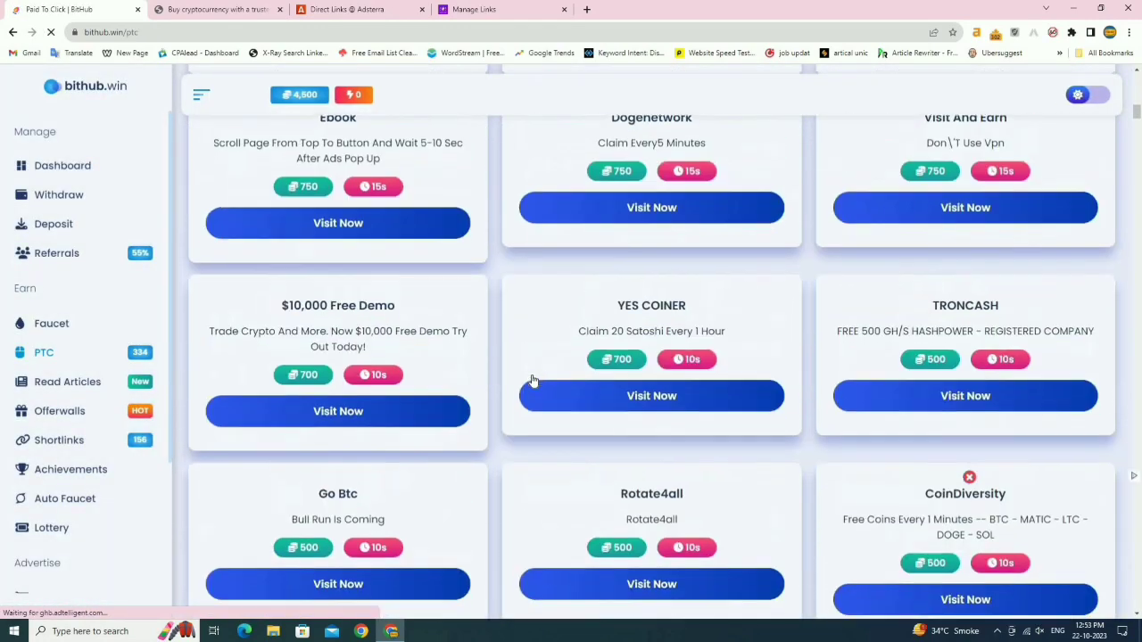
scroll(531, 379, down, 15)
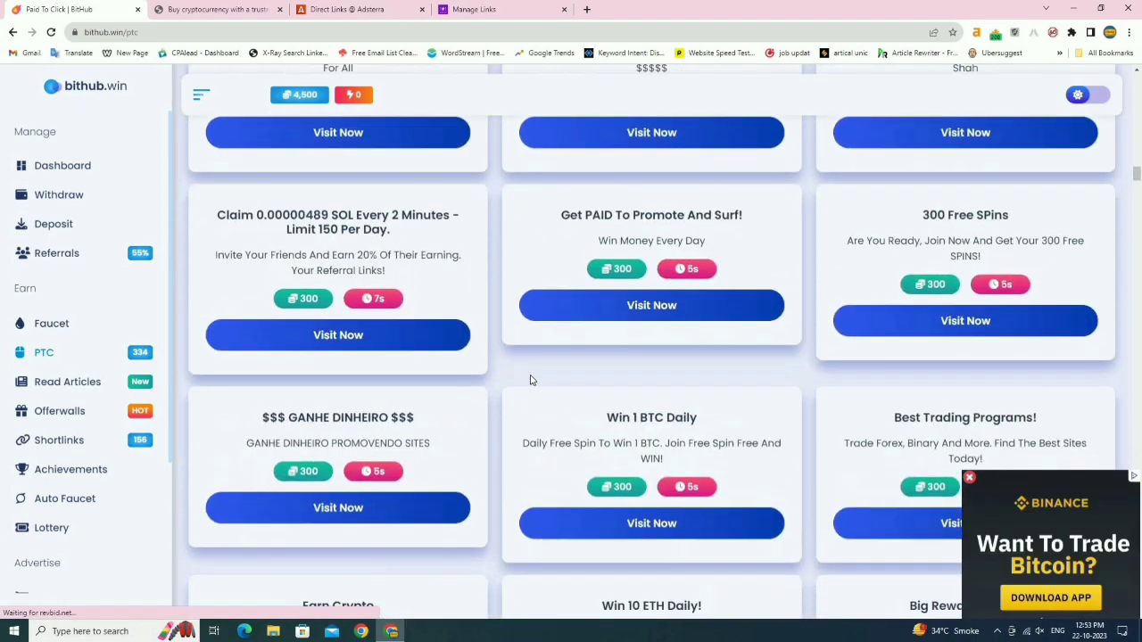
scroll(528, 374, down, 5)
scroll(522, 290, up, 5)
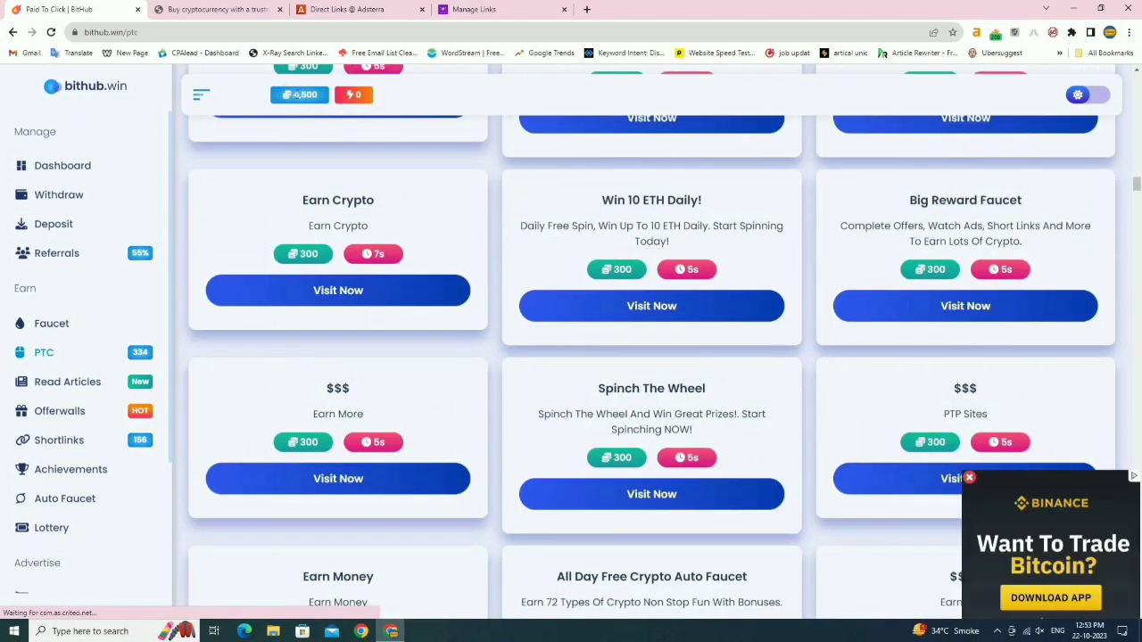
scroll(338, 152, up, 3)
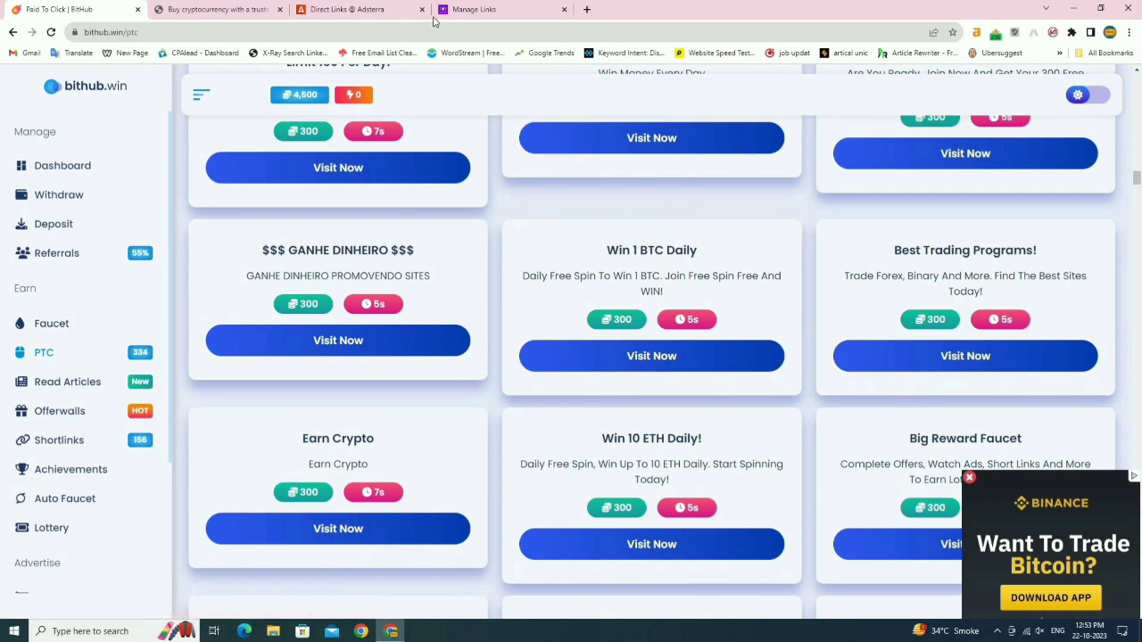
click(478, 10)
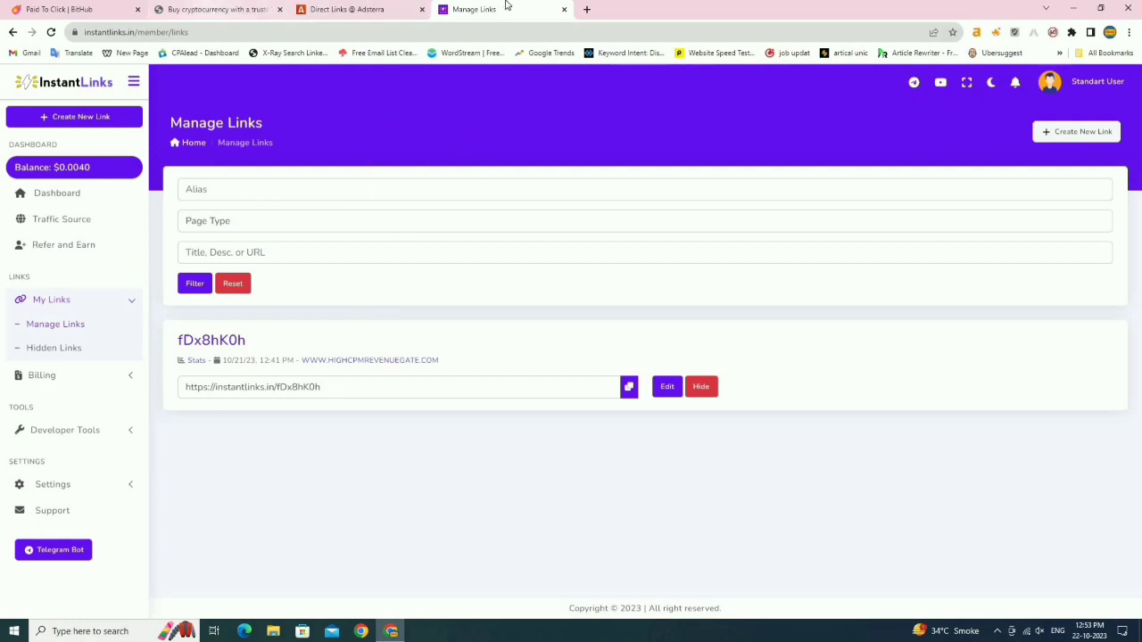
- Examine the InstantLinks dashboard's earnings report, daily October 2023 statistics, monthly totals and announcement rules
click(89, 192)
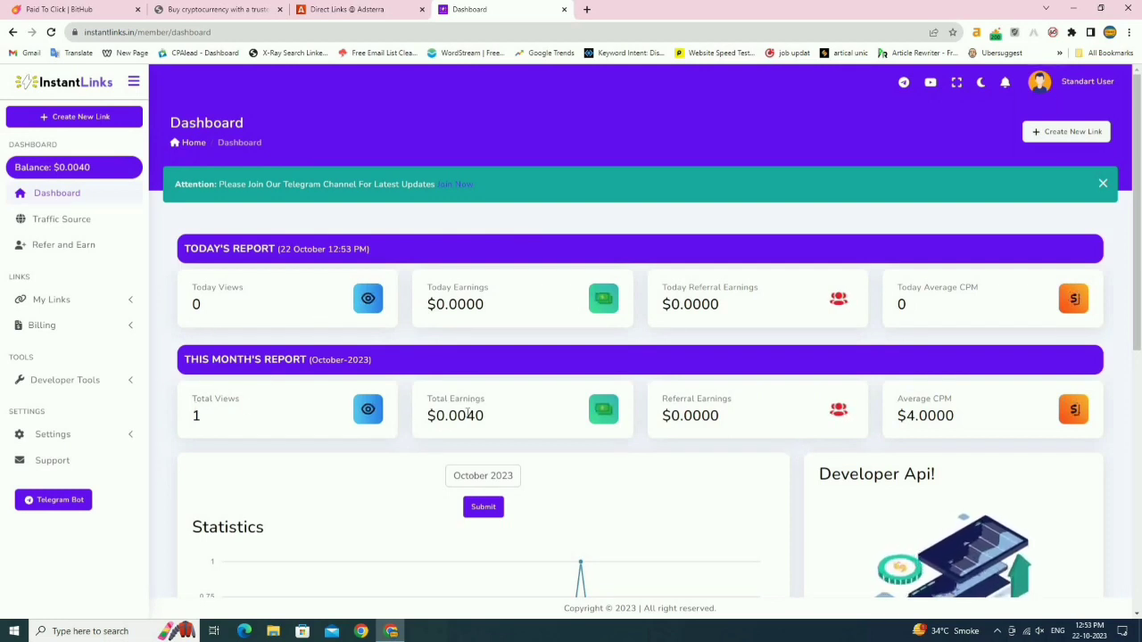
scroll(435, 449, down, 3)
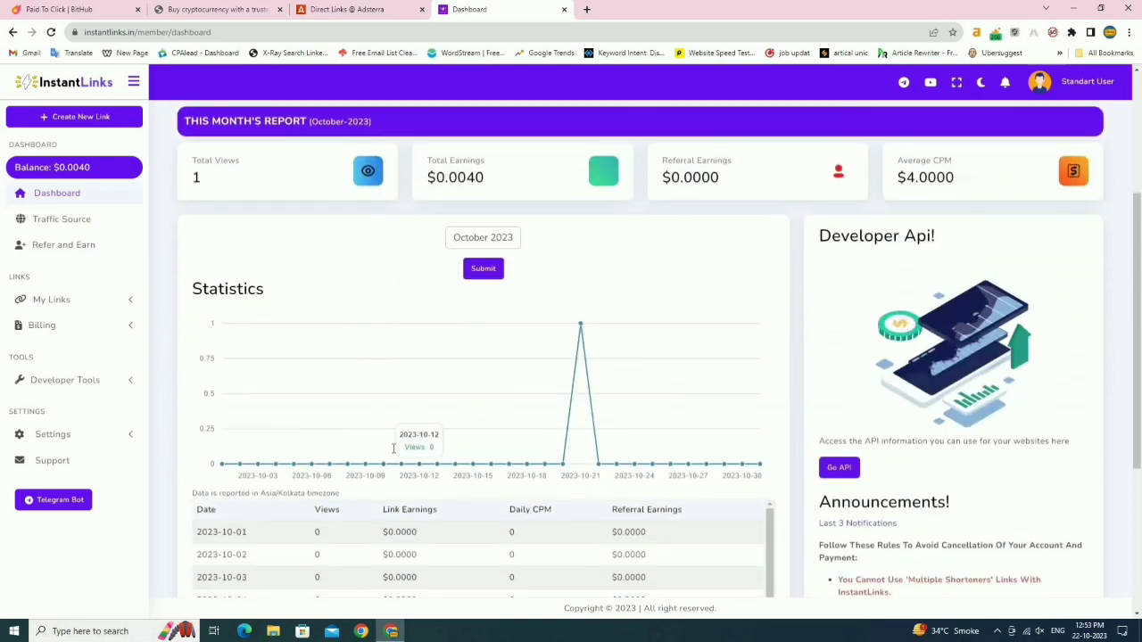
scroll(604, 413, down, 2)
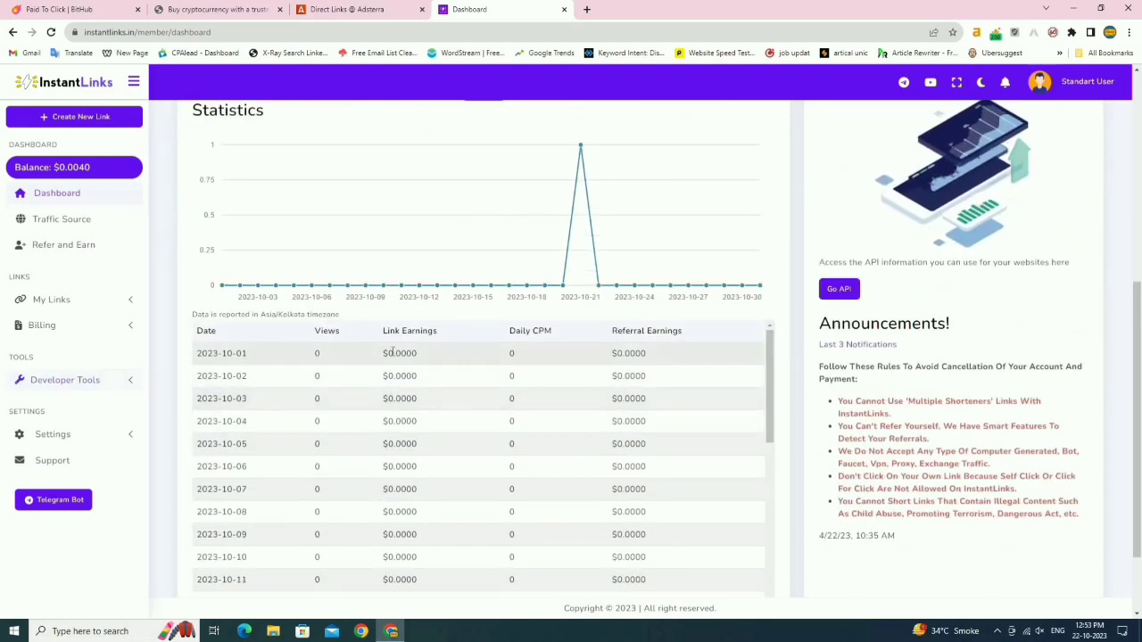
scroll(411, 486, down, 5)
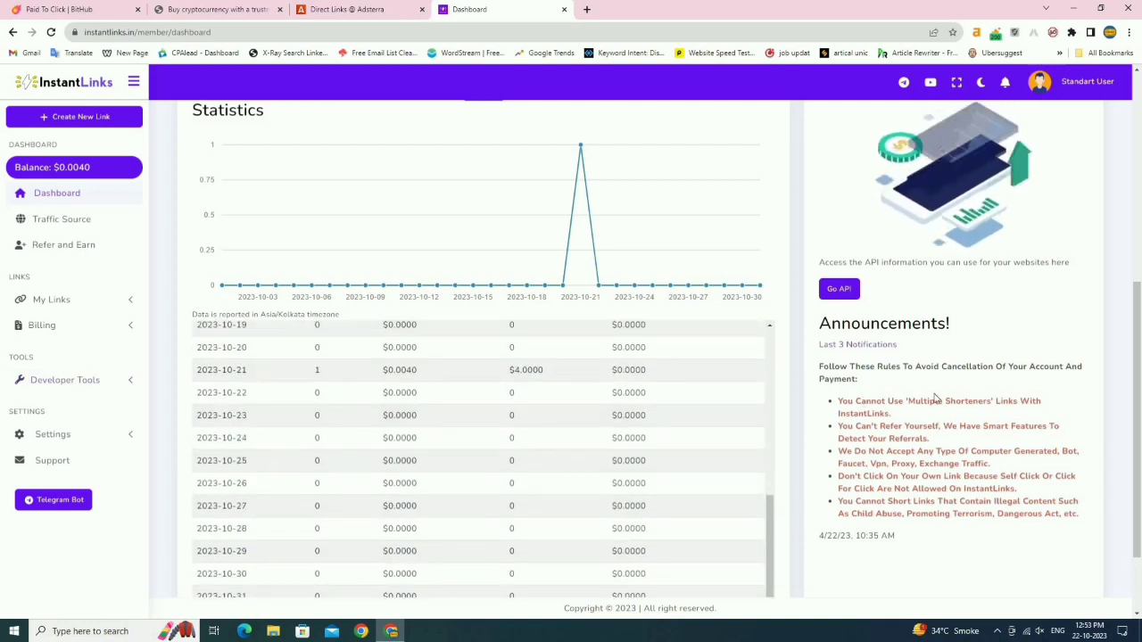
scroll(681, 514, down, 2)
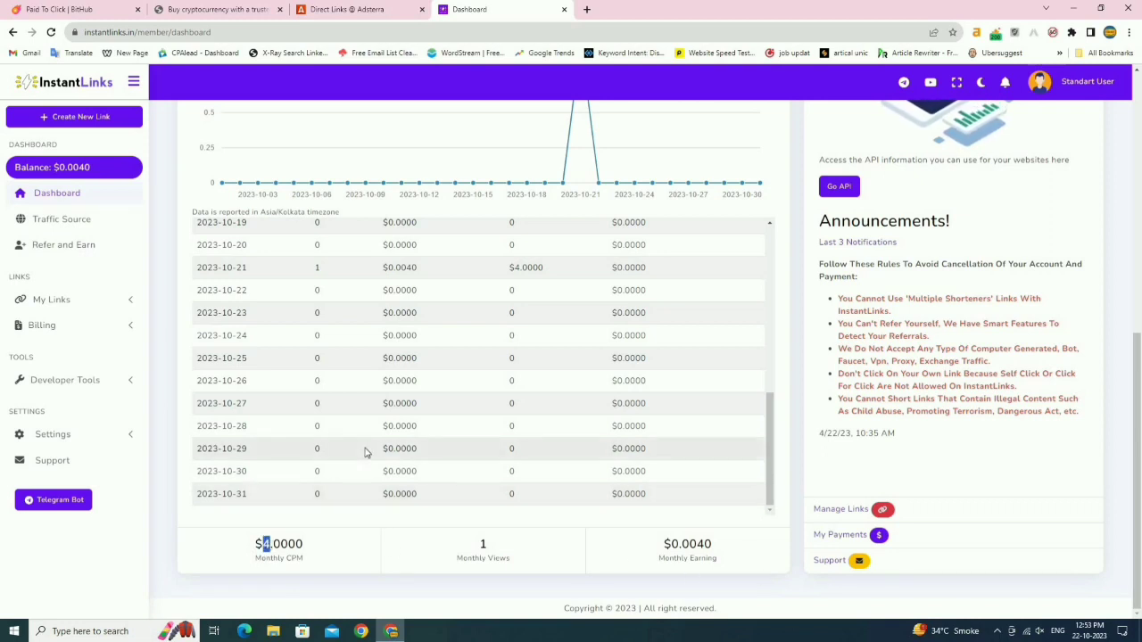
- Return to BitHub, try to claim the 300-coin "$$$ GANHE DINHEIRO $$$" ad with the Rs Captcha, and check the PTC page and ad site
click(89, 9)
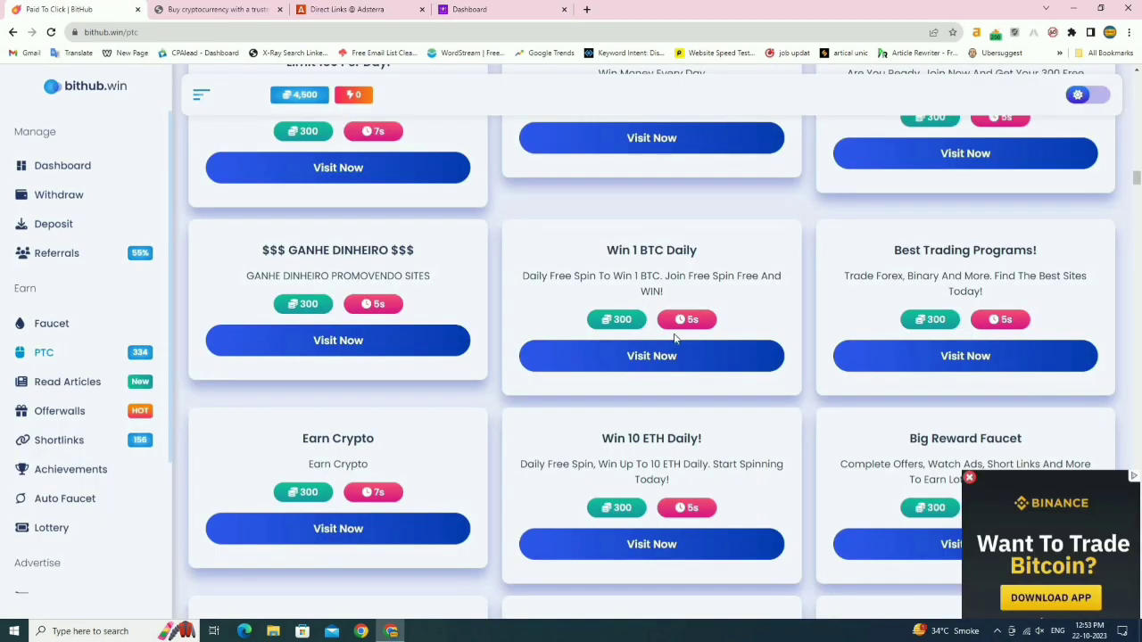
click(374, 347)
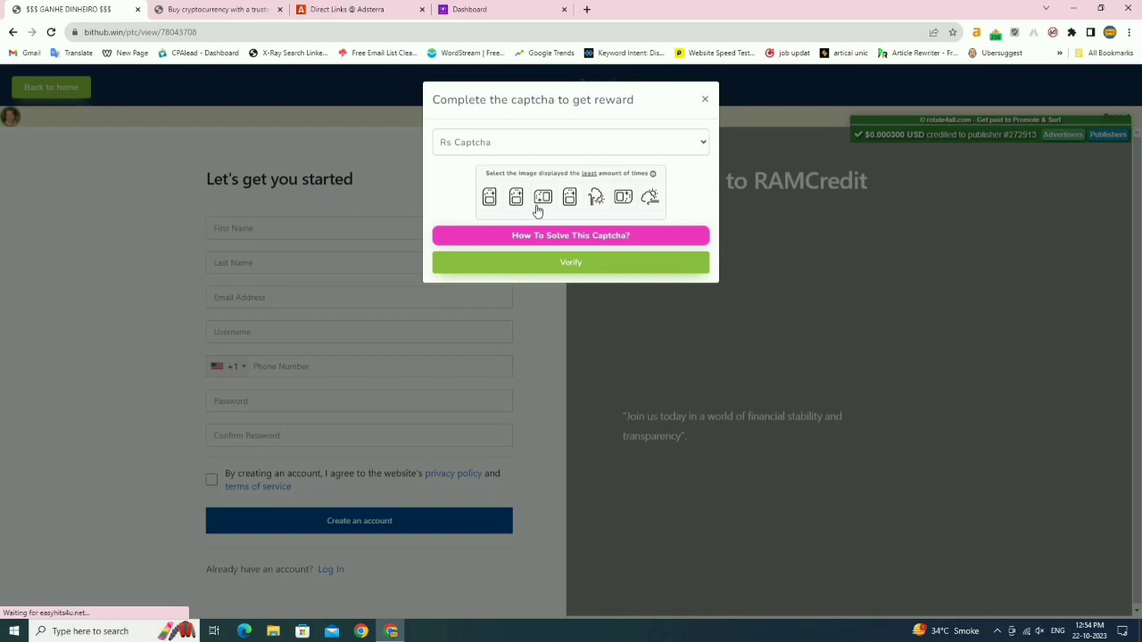
click(515, 196)
click(565, 262)
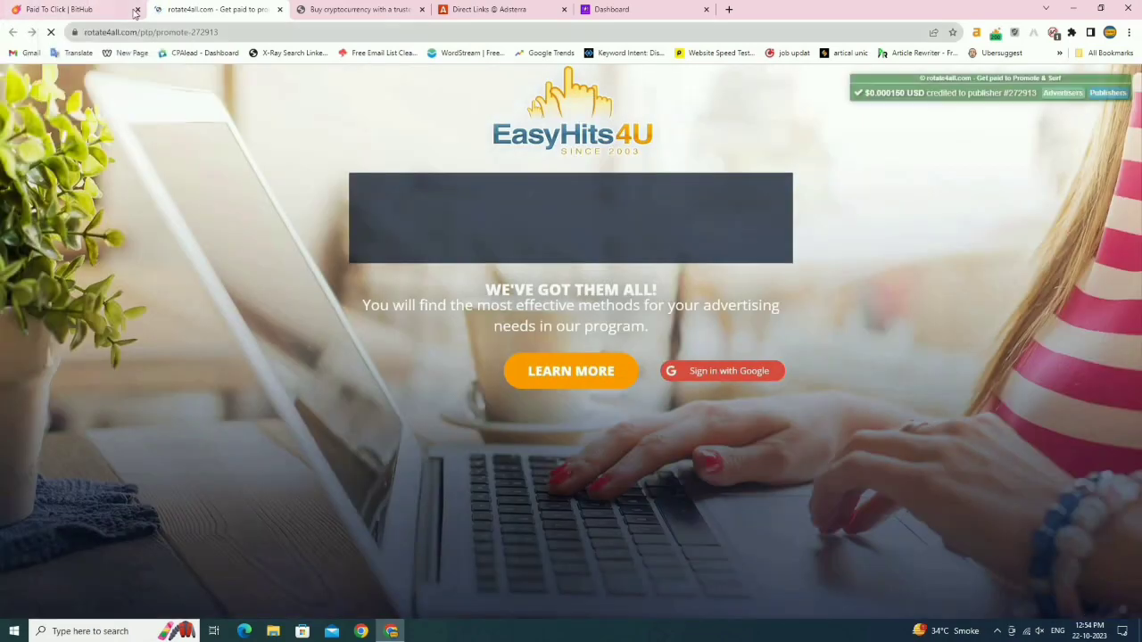
click(72, 9)
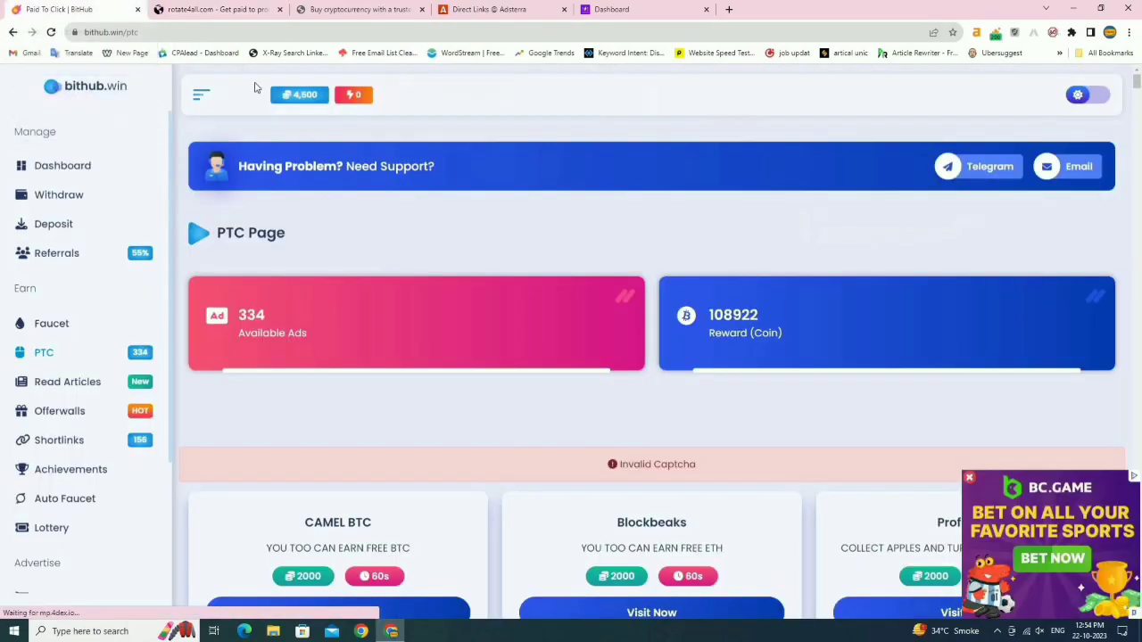
click(238, 11)
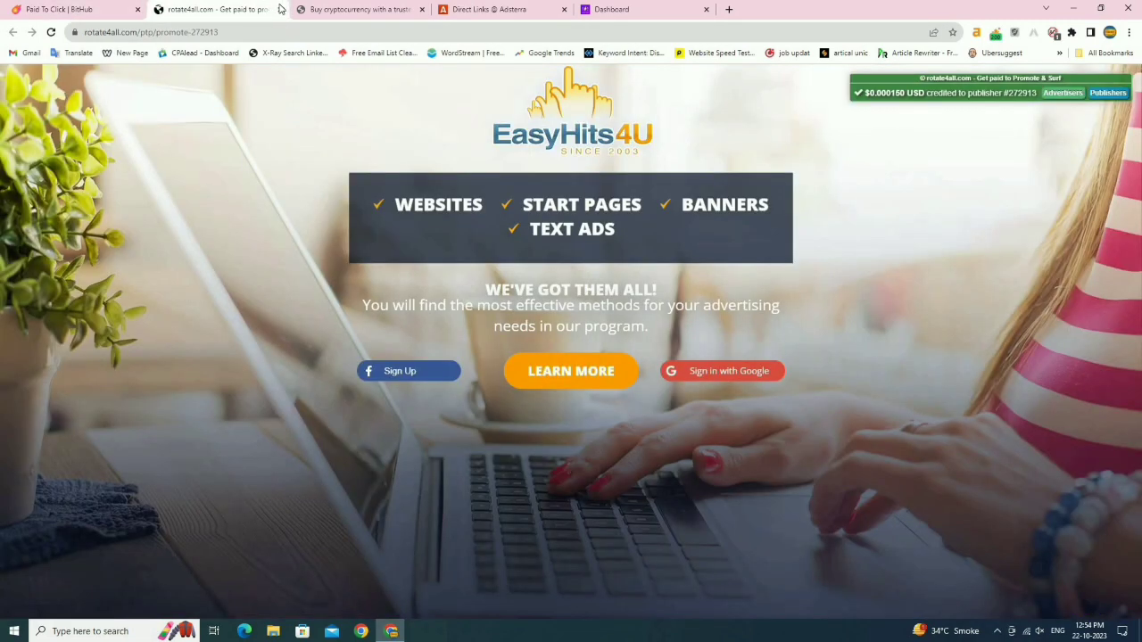